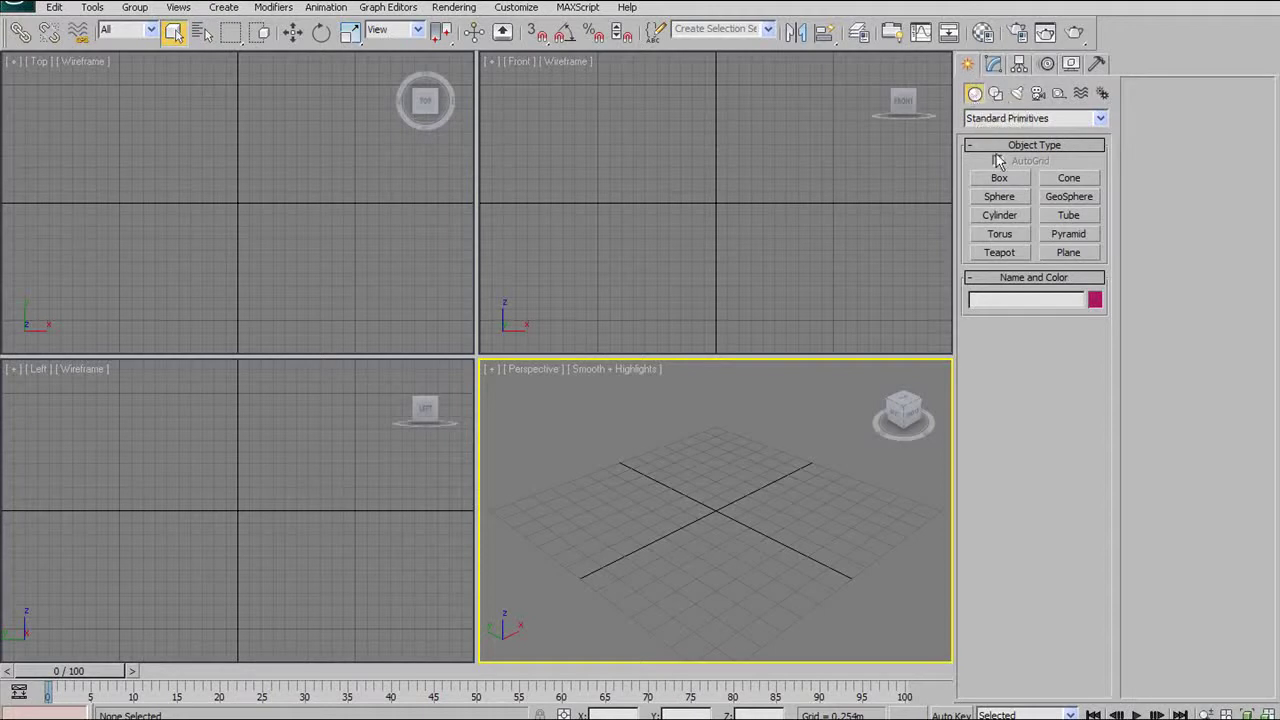
Step: Show the Modify panel's modifier list, then return to the Create panel
click(993, 66)
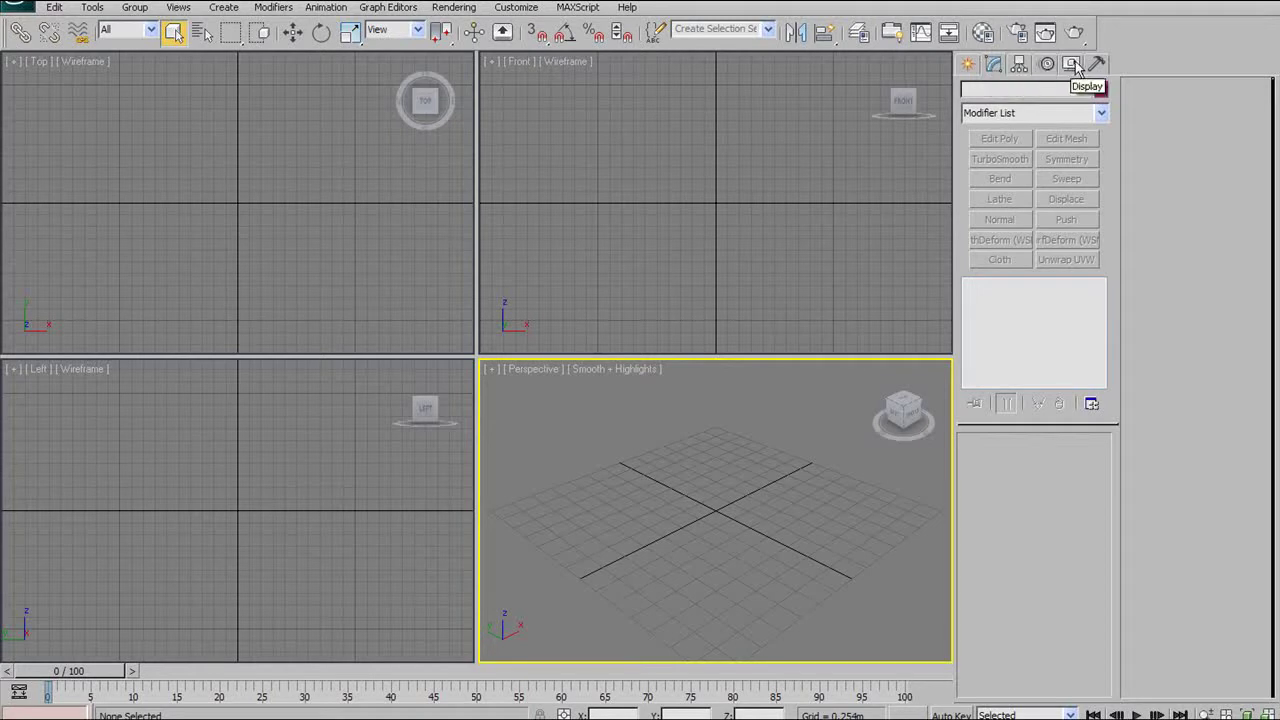
click(967, 68)
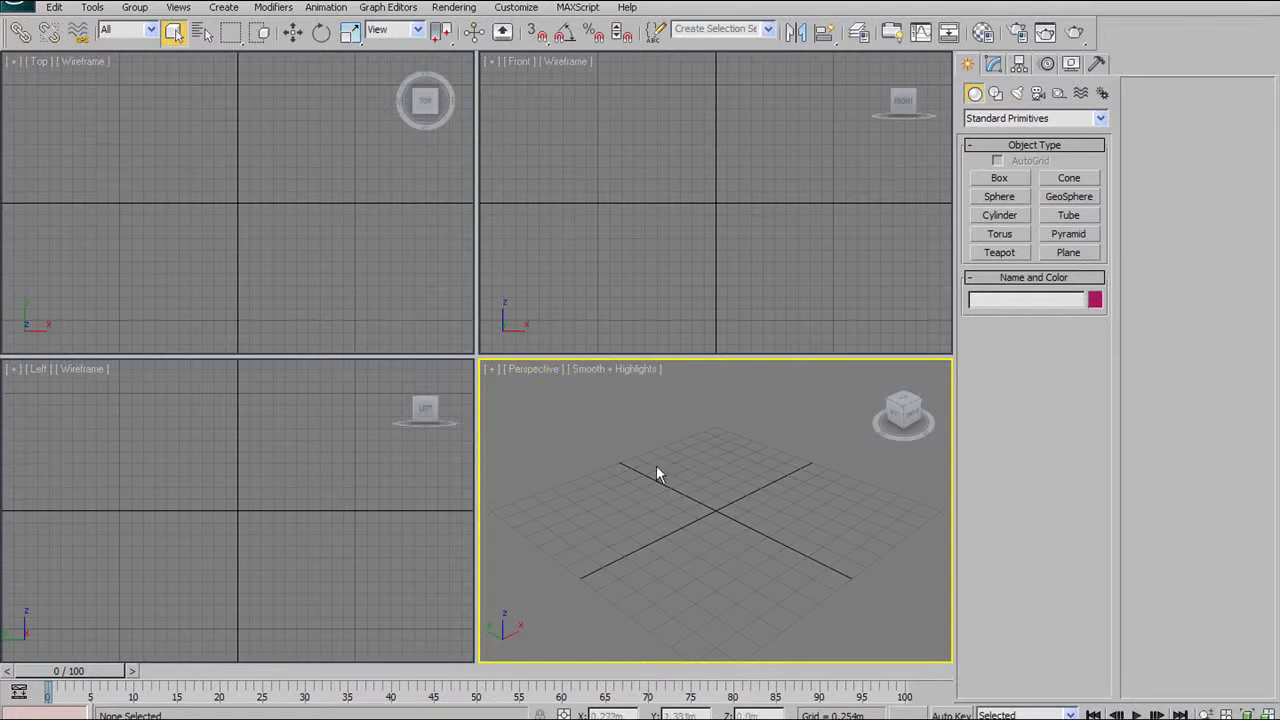
Step: Toggle the Perspective view to full size with Alt+W and pan it across the grid
key(alt+w)
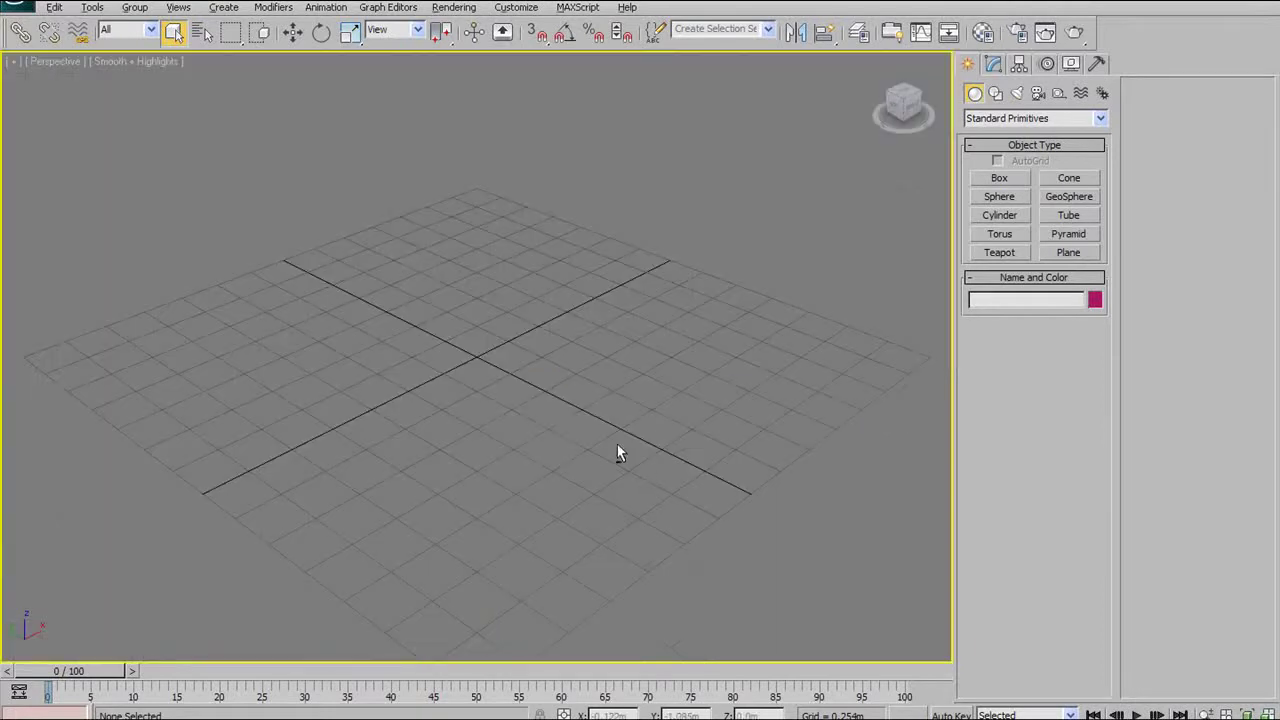
key(alt+w)
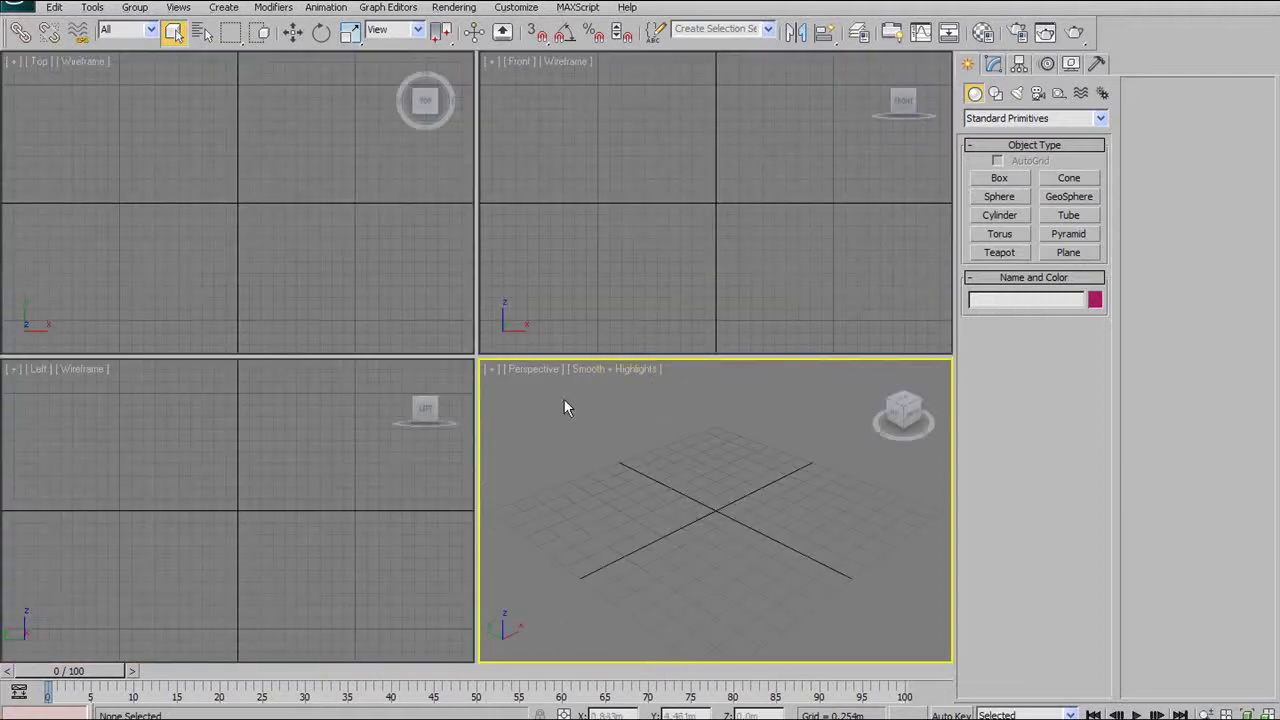
key(alt+w)
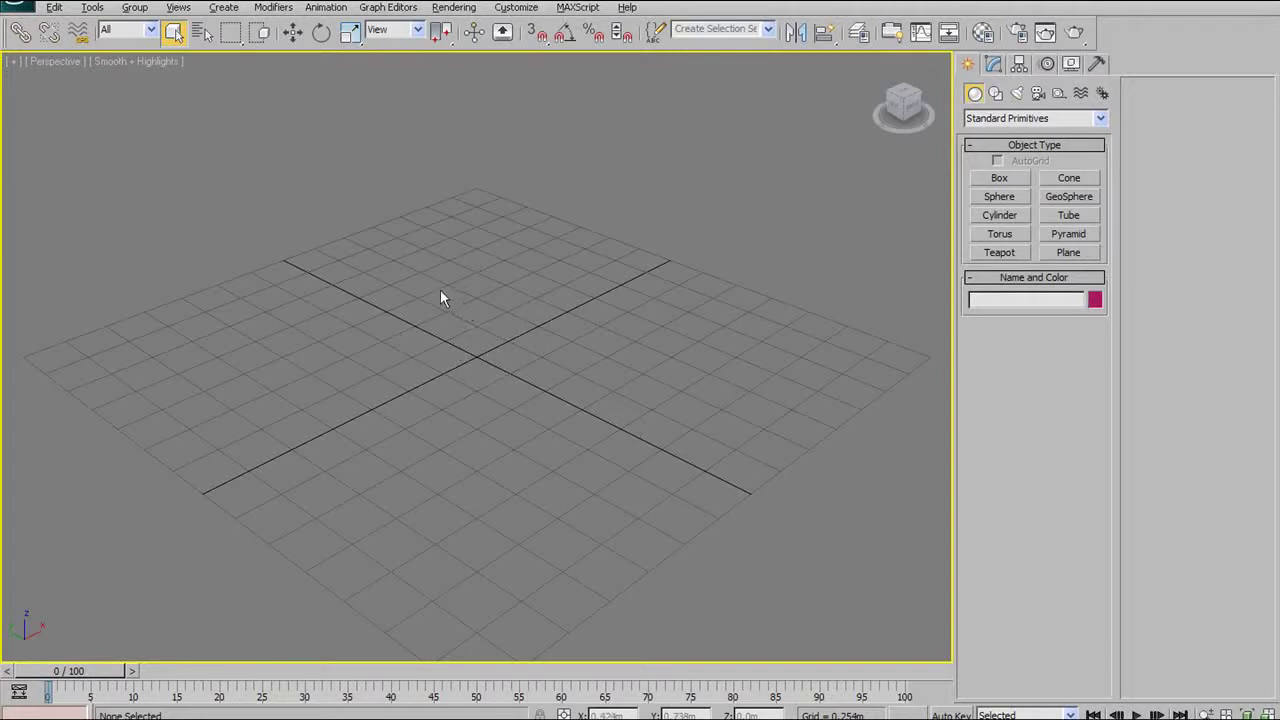
middle_drag(464, 365, 461, 367)
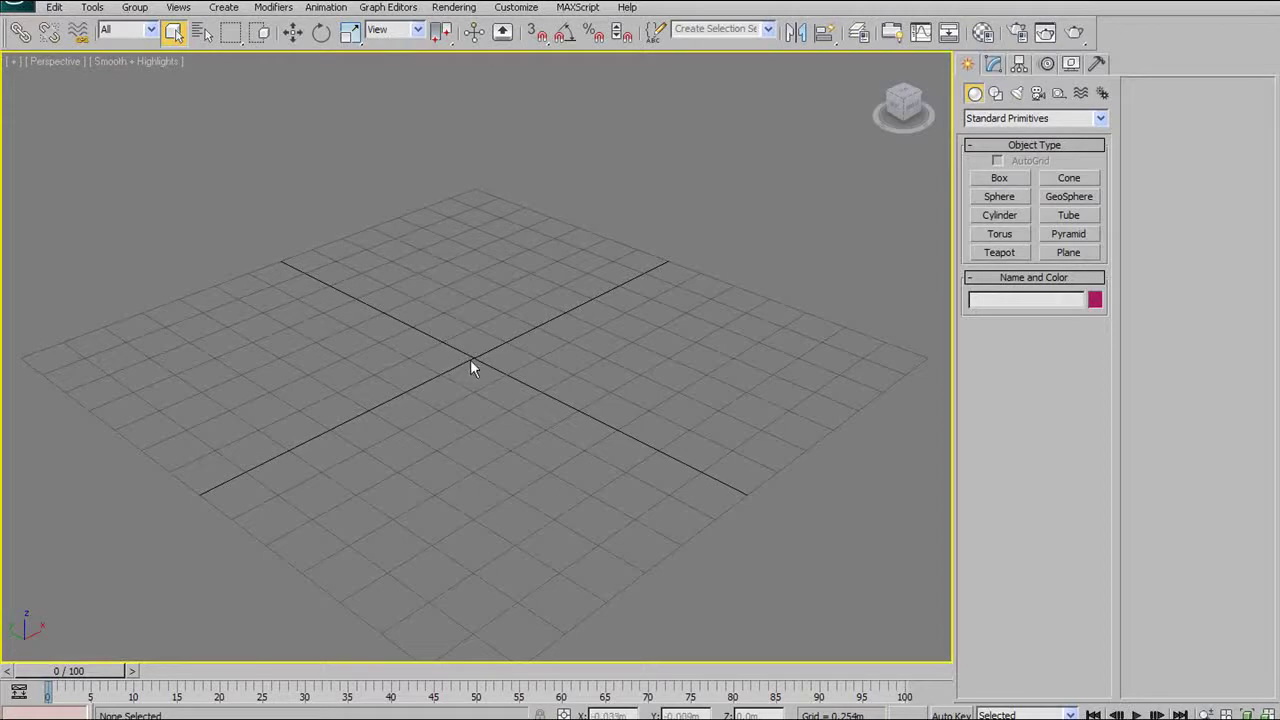
middle_drag(470, 364, 585, 265)
middle_drag(584, 194, 589, 297)
Step: Zoom in and out and orbit the Perspective view down to a low, flat angle over the grid
scroll(585, 288, down, 5)
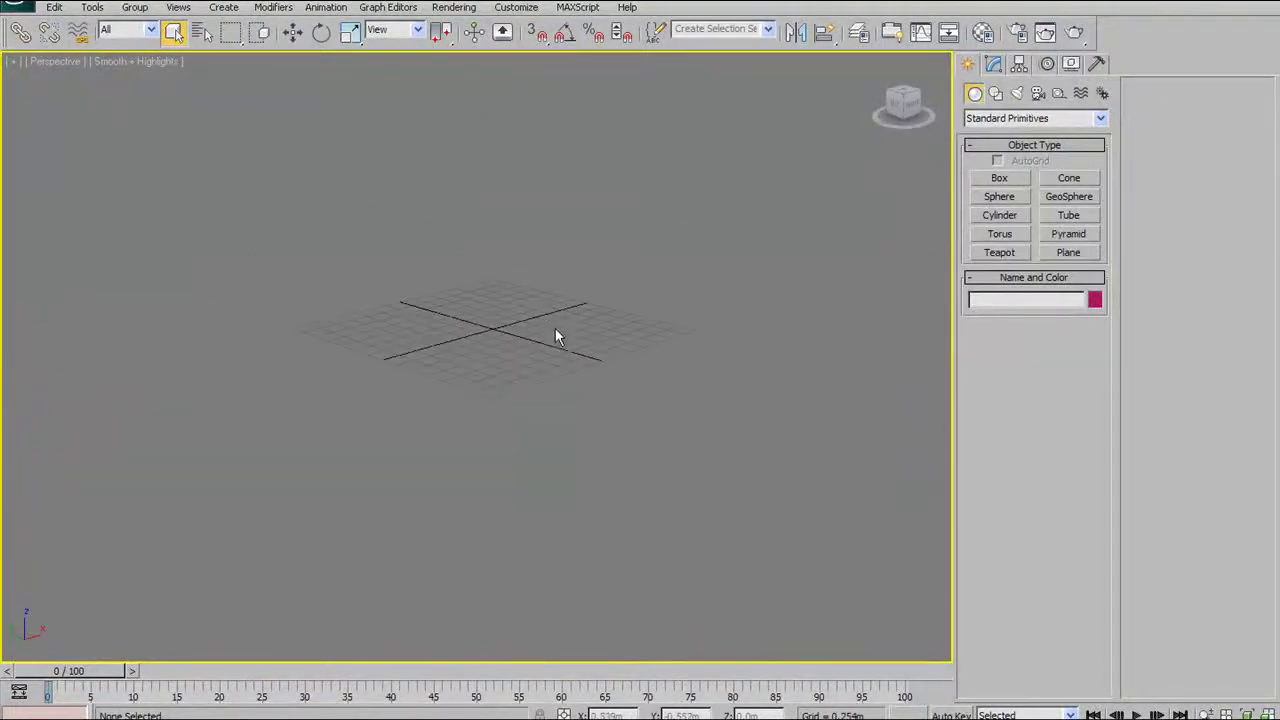
scroll(556, 336, up, 5)
scroll(556, 310, up, 2)
scroll(552, 301, down, 2)
scroll(553, 297, up, 2)
scroll(553, 297, down, 3)
alt+middle_drag(534, 249, 512, 305)
scroll(510, 304, down, 3)
scroll(514, 306, up, 3)
scroll(512, 295, down, 3)
scroll(512, 294, down, 1)
scroll(511, 303, up, 5)
scroll(511, 309, up, 3)
scroll(509, 310, down, 3)
scroll(505, 305, down, 4)
scroll(477, 306, up, 6)
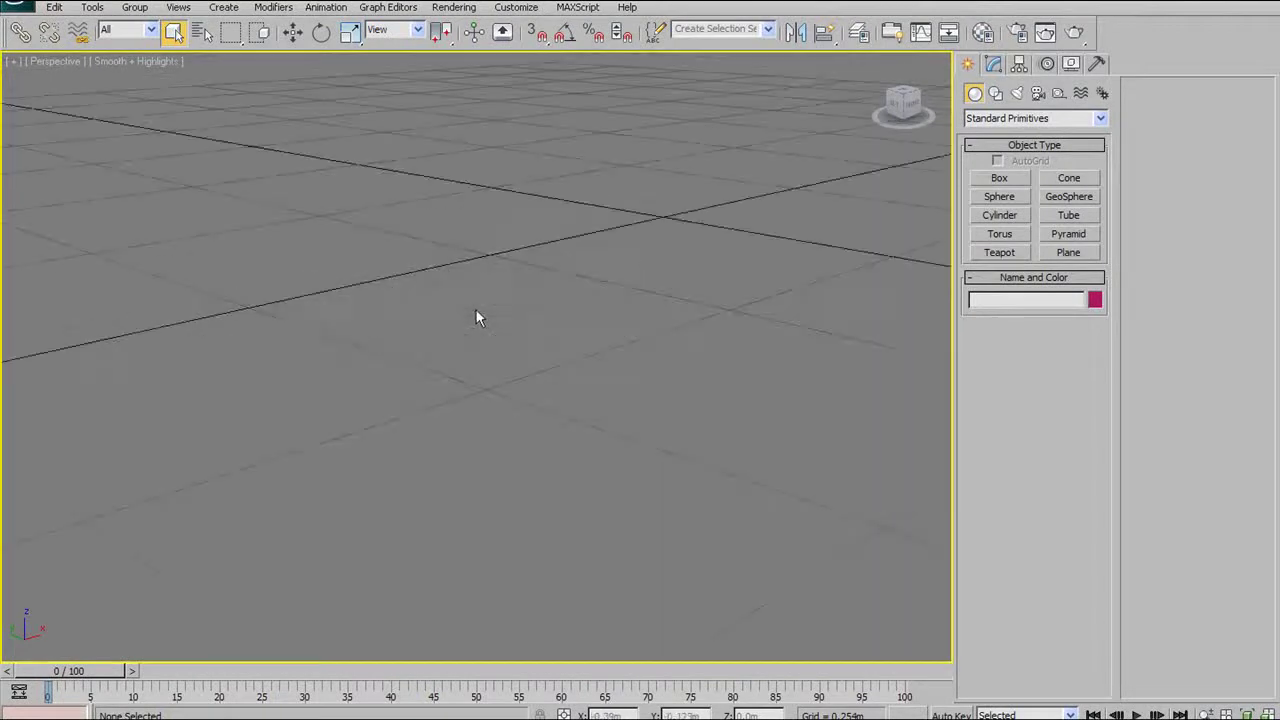
scroll(476, 310, up, 3)
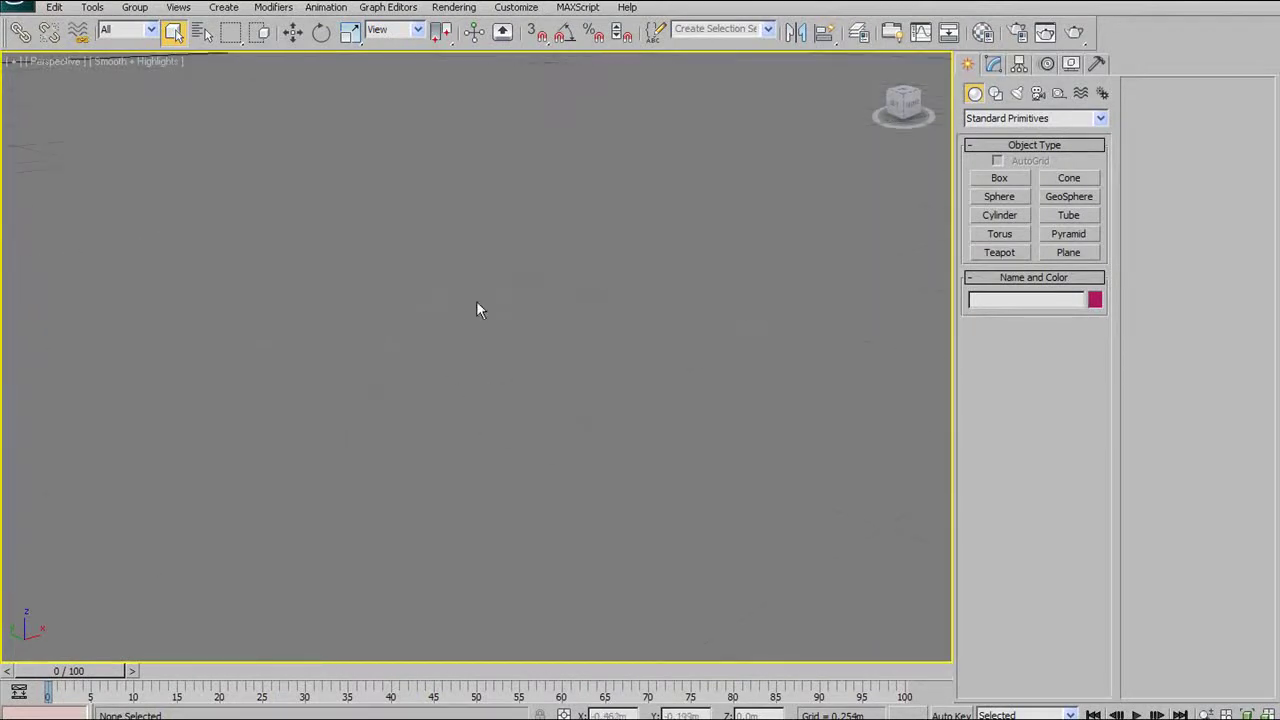
scroll(474, 309, down, 3)
scroll(472, 308, up, 3)
scroll(465, 300, down, 6)
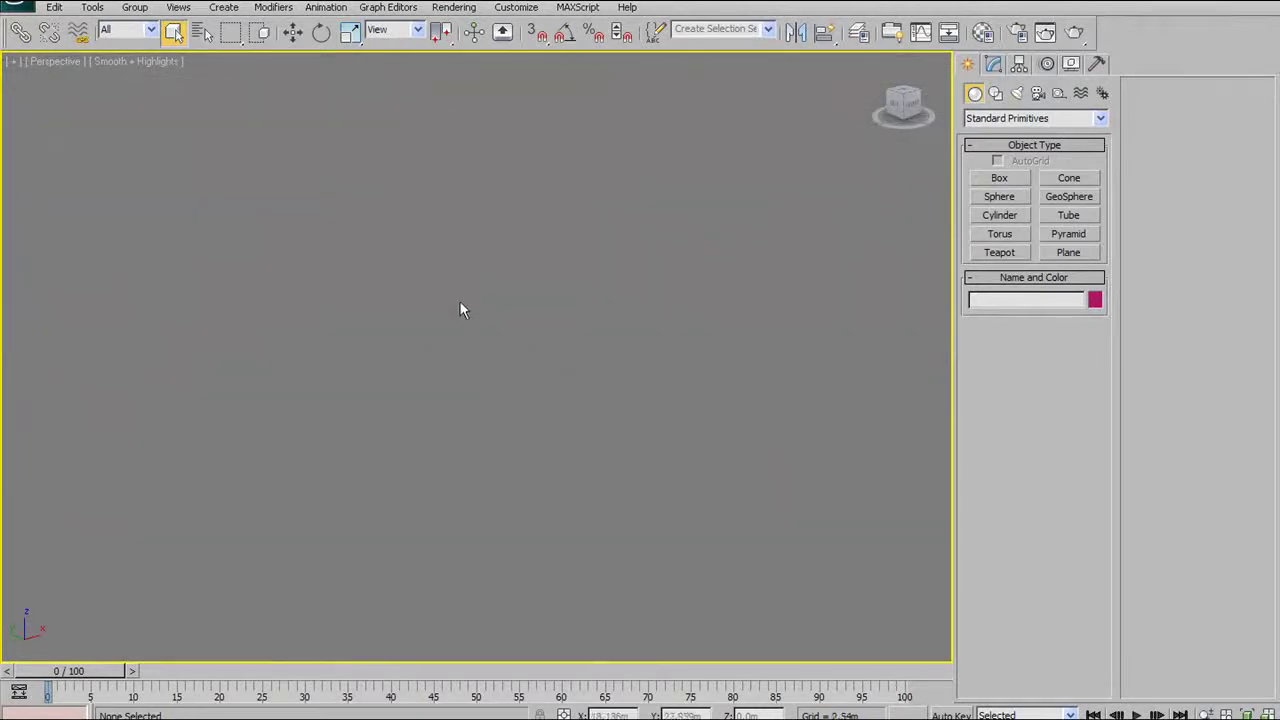
scroll(459, 296, up, 6)
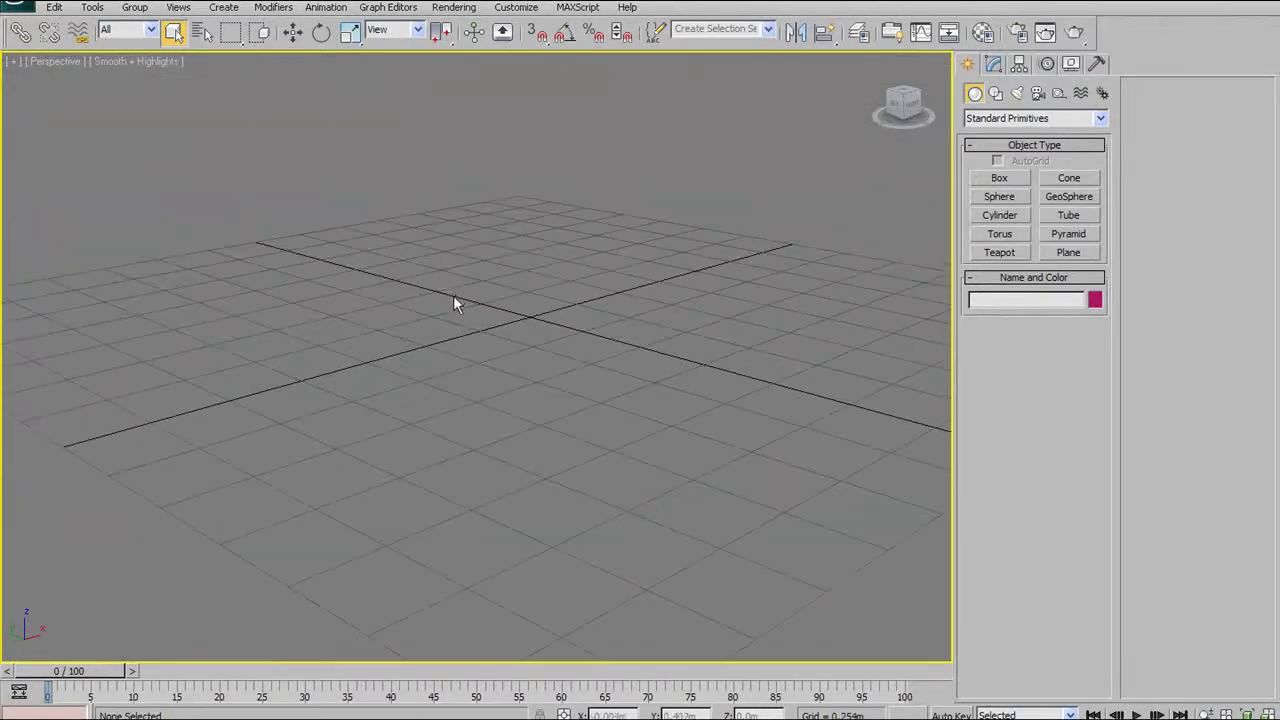
alt+middle_drag(529, 331, 540, 285)
Step: Step back through earlier view angles with Shift+Z and pan the grid down
key(shift+z)
key(shift+z)
key(shift+z)
key(shift+z)
key(shift+z)
key(shift+z)
key(shift+z)
key(shift+z)
key(shift+z)
key(shift+z)
key(shift+z)
key(shift+z)
key(shift+z)
key(shift+z)
key(shift+z)
key(shift+z)
key(shift+z)
key(shift+z)
key(shift+z)
key(shift+z)
key(shift+z)
key(shift+z)
key(shift+z)
key(shift+z)
key(shift+z)
key(shift+z)
key(shift+z)
key(shift+z)
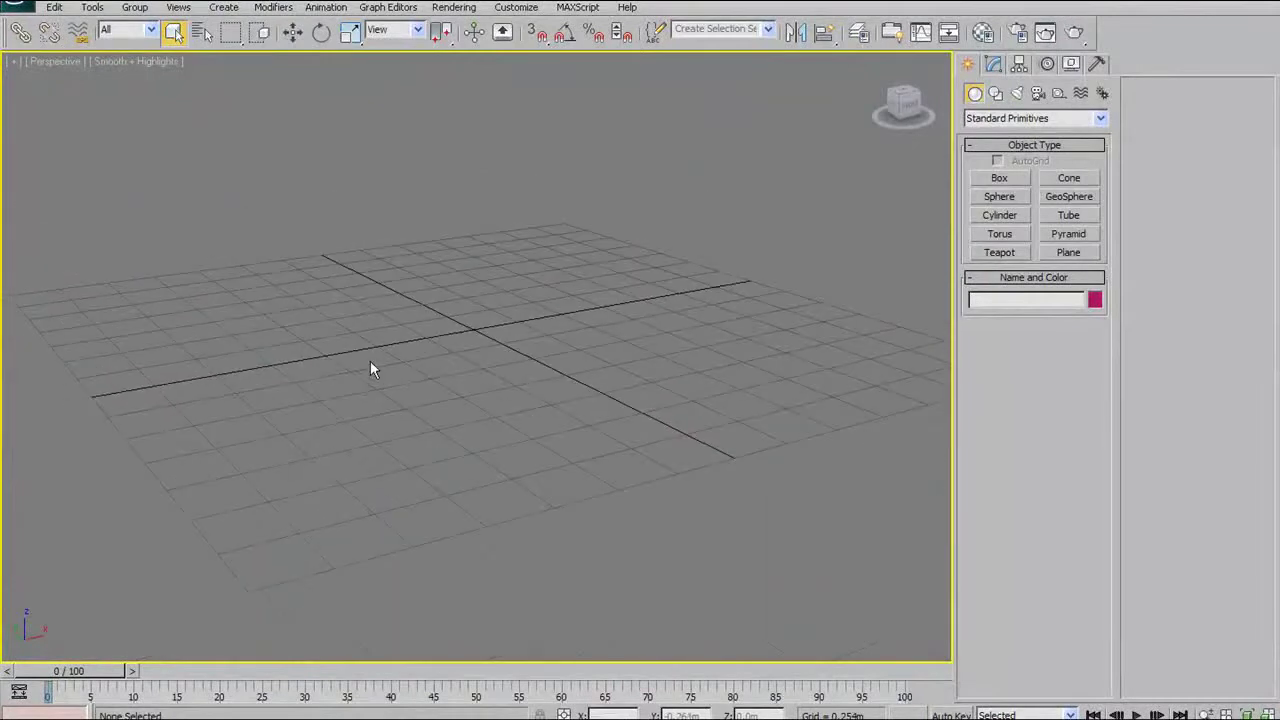
key(shift+z)
key(shift+z)
key(shift+z)
key(shift+z)
key(shift+z)
key(shift+z)
key(shift+z)
key(shift+z)
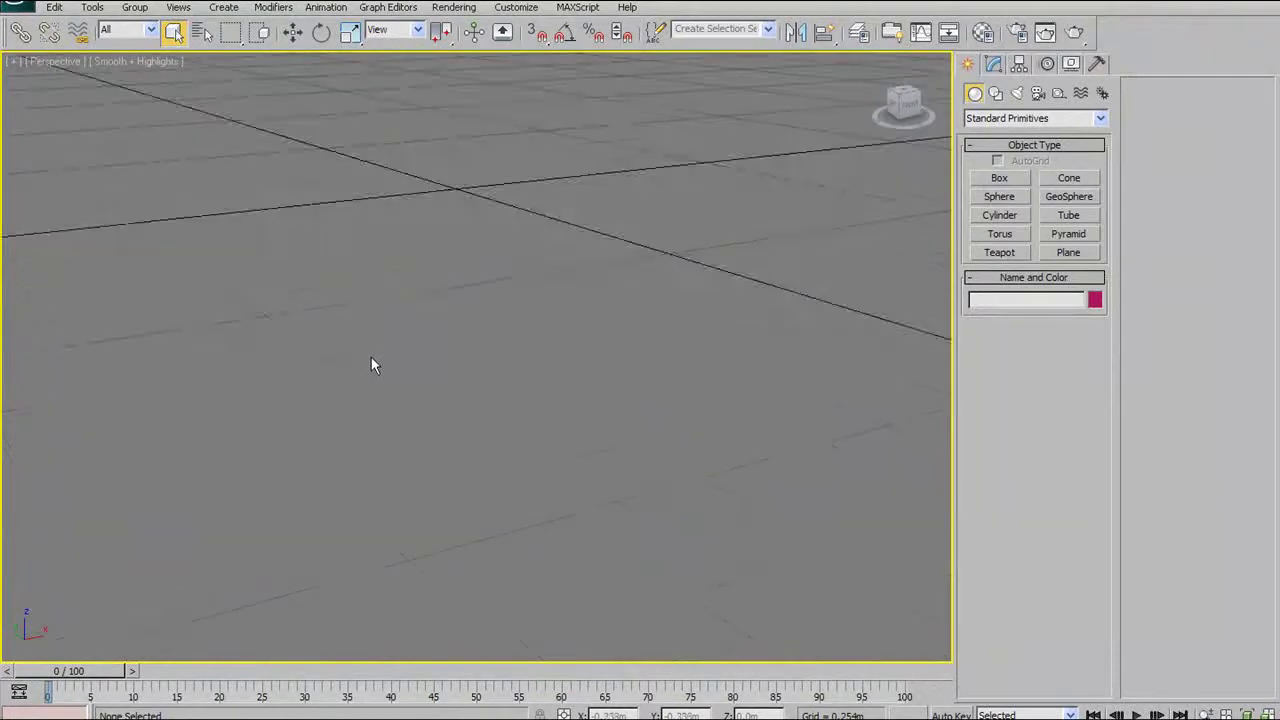
key(shift+z)
key(shift+z)
key(shift+z)
key(shift+z)
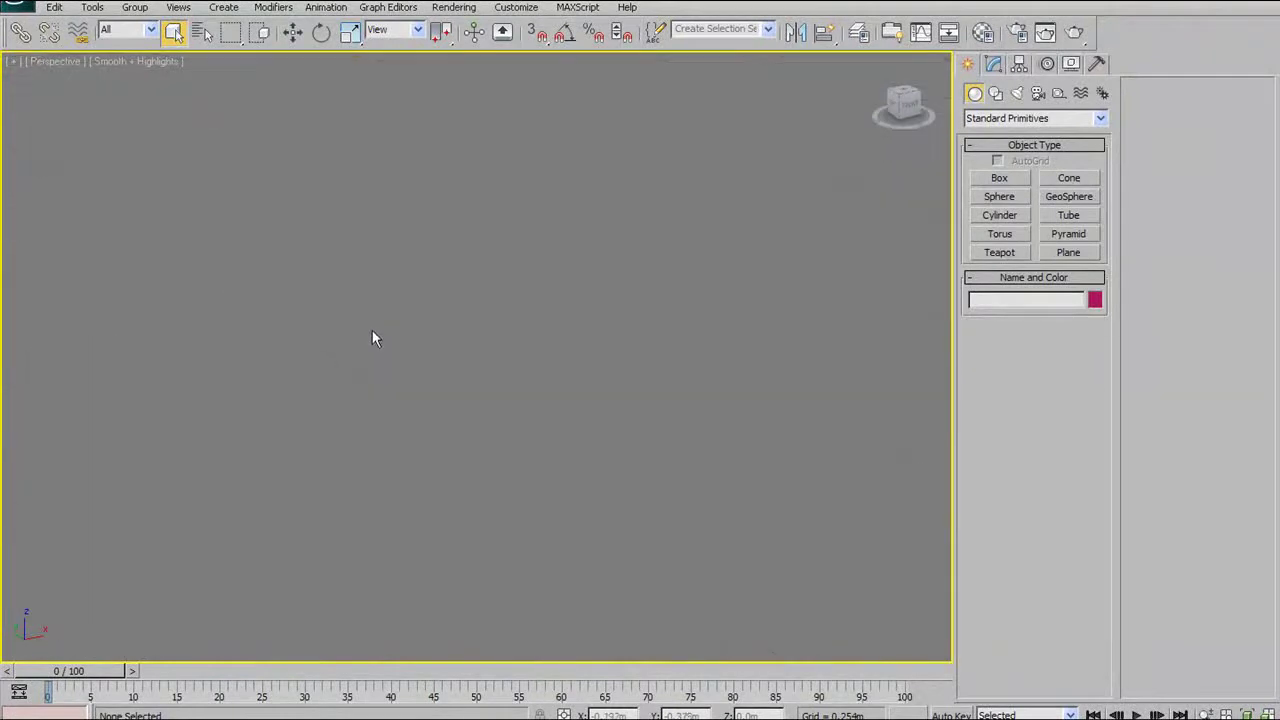
key(shift+z)
key(shift+z)
key(shift+z)
key(shift+z)
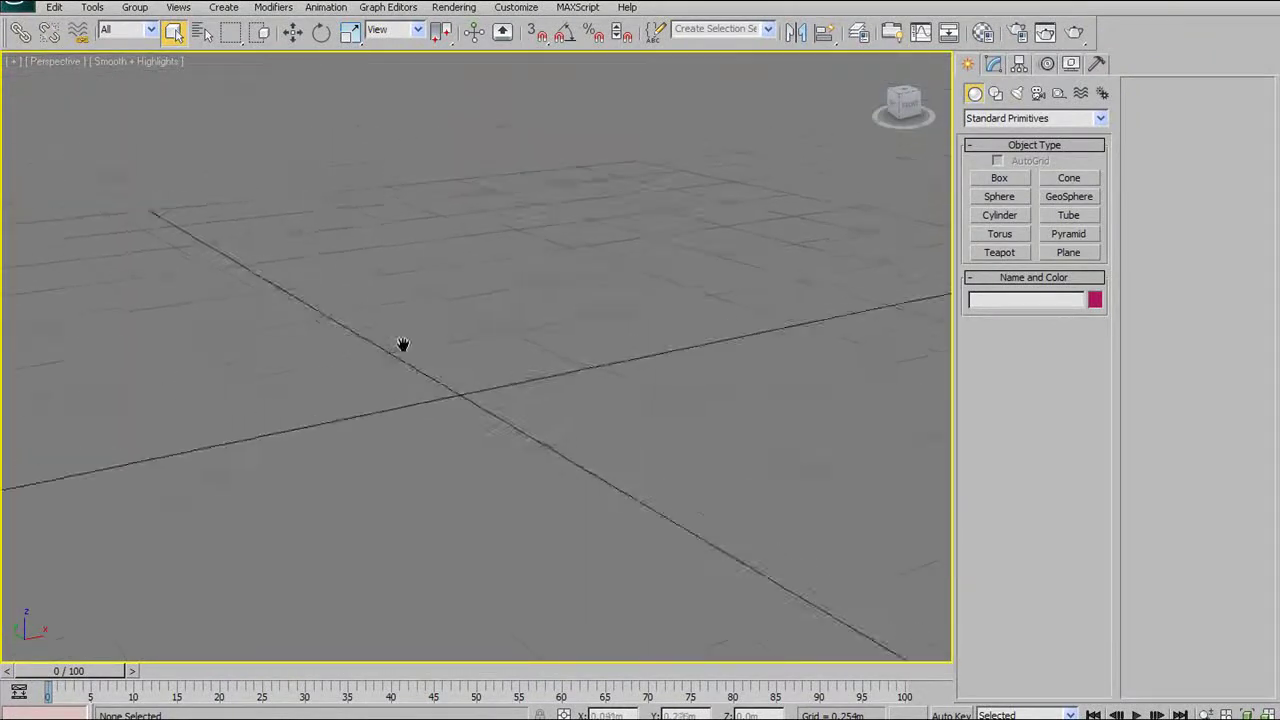
key(shift+z)
key(shift+z)
key(shift+z)
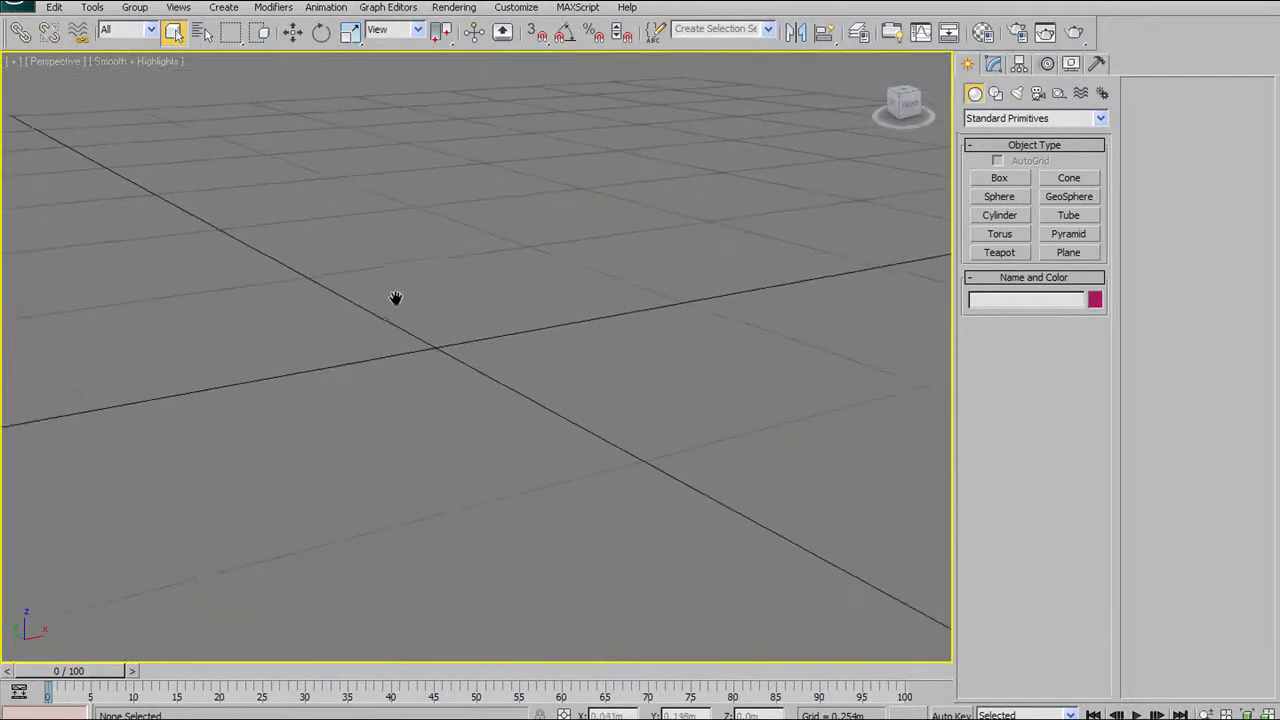
key(shift+z)
key(shift+z)
key(shift+z)
key(shift+z)
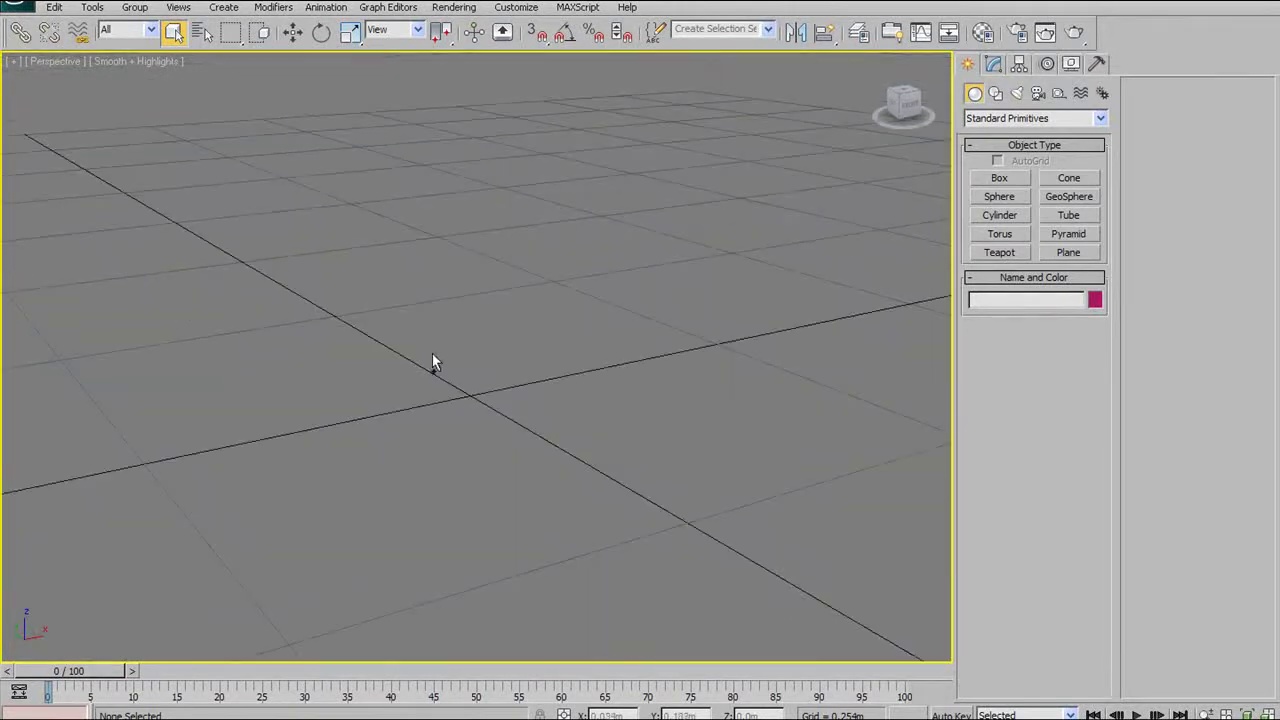
key(shift+z)
key(shift+z)
key(shift+z)
key(shift+z)
key(shift+z)
key(shift+z)
key(shift+z)
key(shift+z)
key(shift+z)
key(shift+z)
key(shift+z)
key(shift+z)
key(shift+z)
middle_drag(503, 349, 508, 380)
key(shift+z)
key(shift+z)
key(shift+z)
key(shift+z)
key(shift+z)
key(shift+z)
key(shift+z)
key(shift+z)
key(shift+z)
key(shift+z)
key(shift+z)
key(shift+z)
key(shift+z)
key(shift+z)
key(shift+z)
key(shift+z)
key(shift+z)
Step: Make the Front view active in the four-view layout and arm the Box primitive tool
key(alt+w)
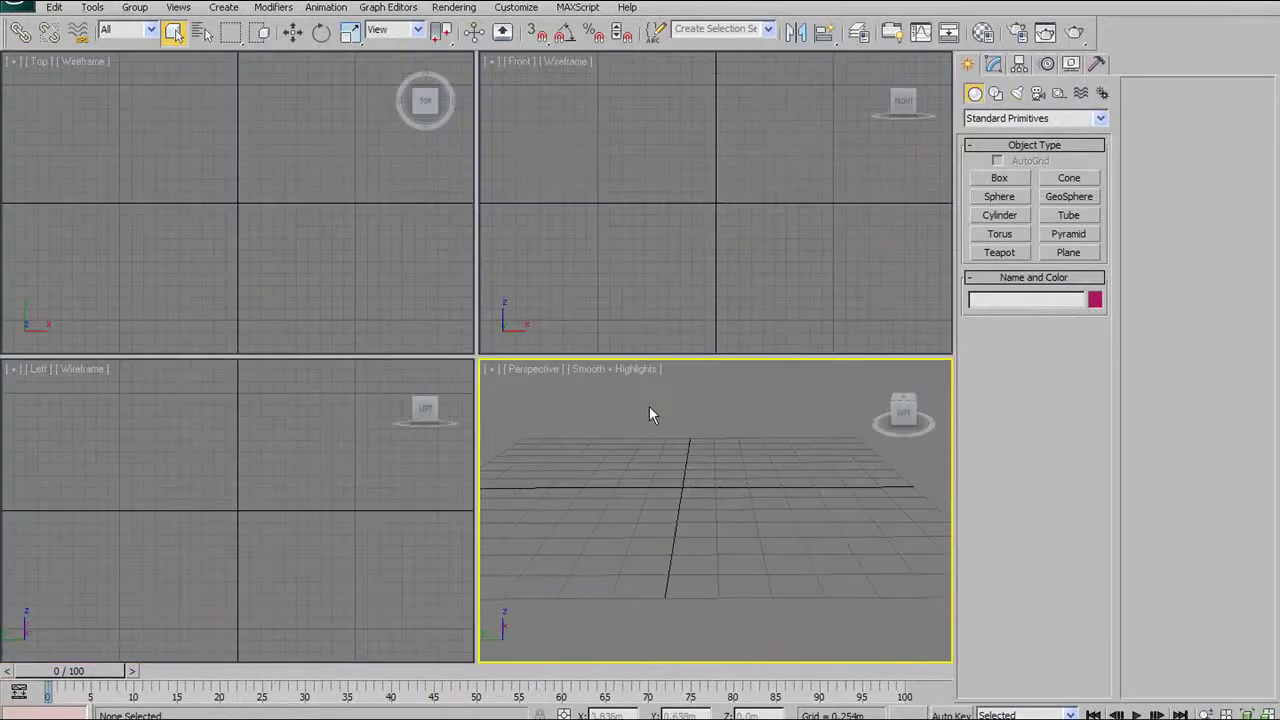
key(alt+w)
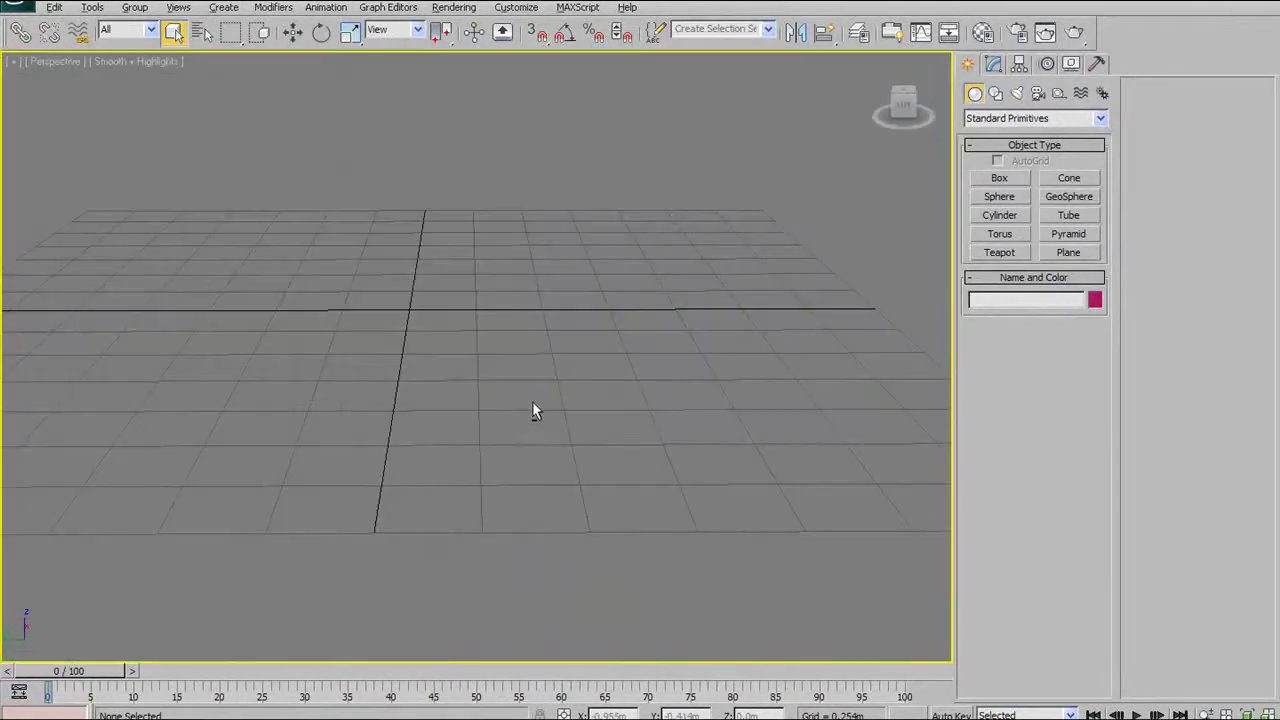
key(alt+w)
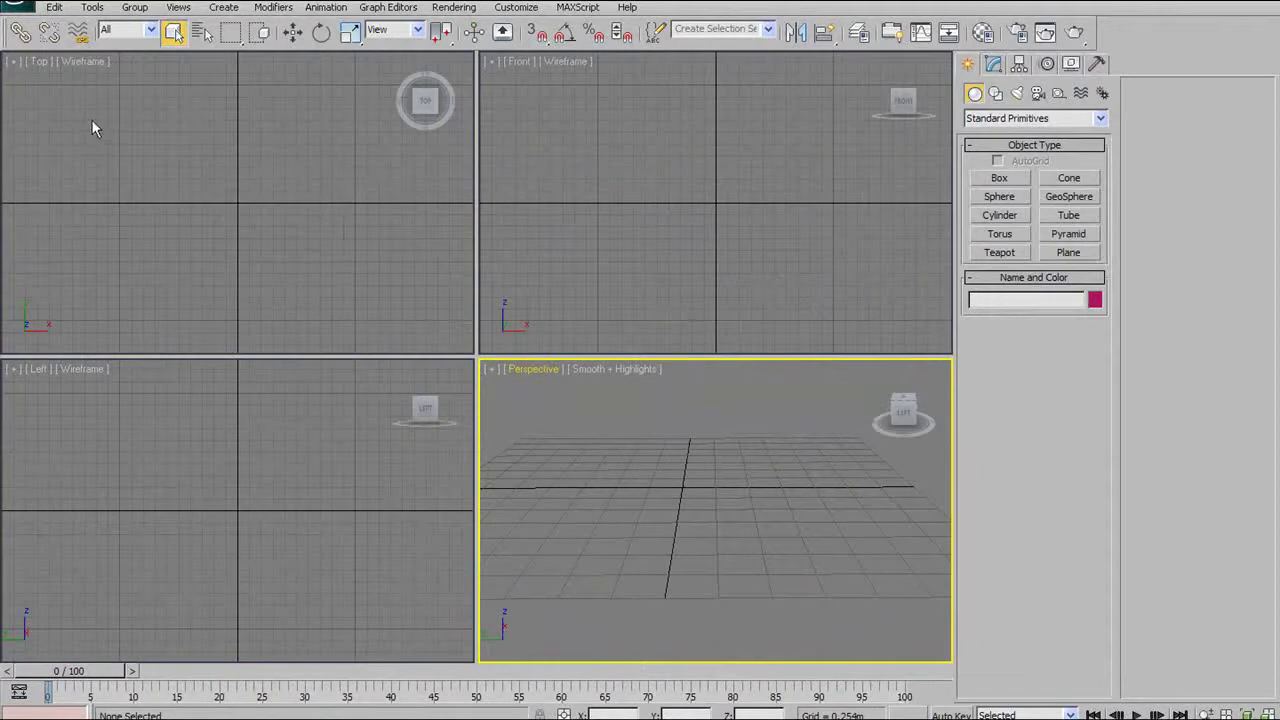
click(581, 153)
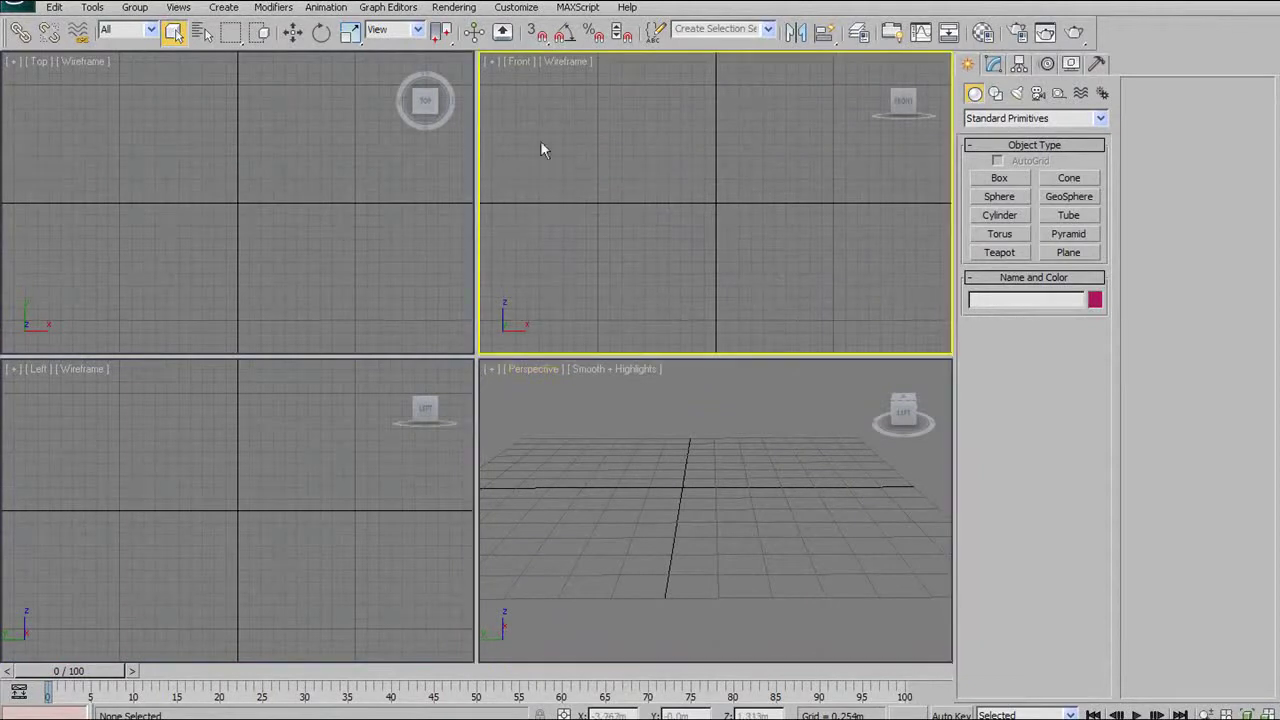
key(alt+w)
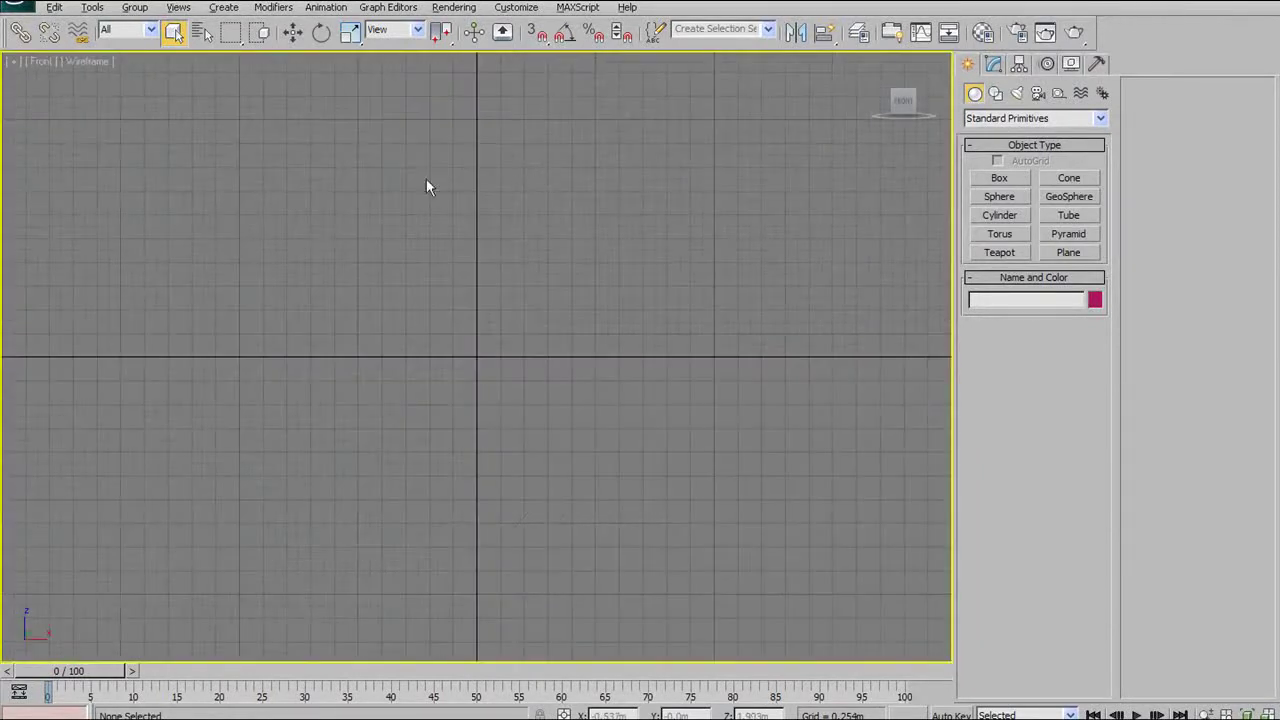
key(alt+w)
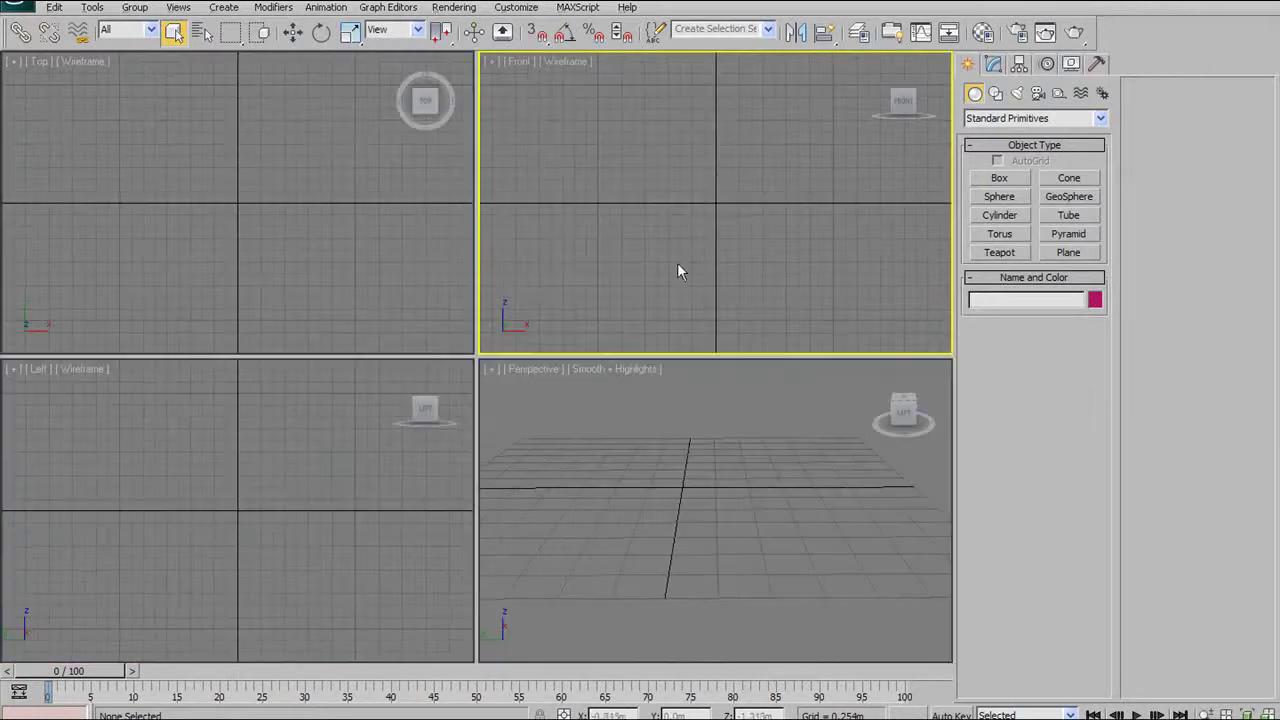
click(999, 178)
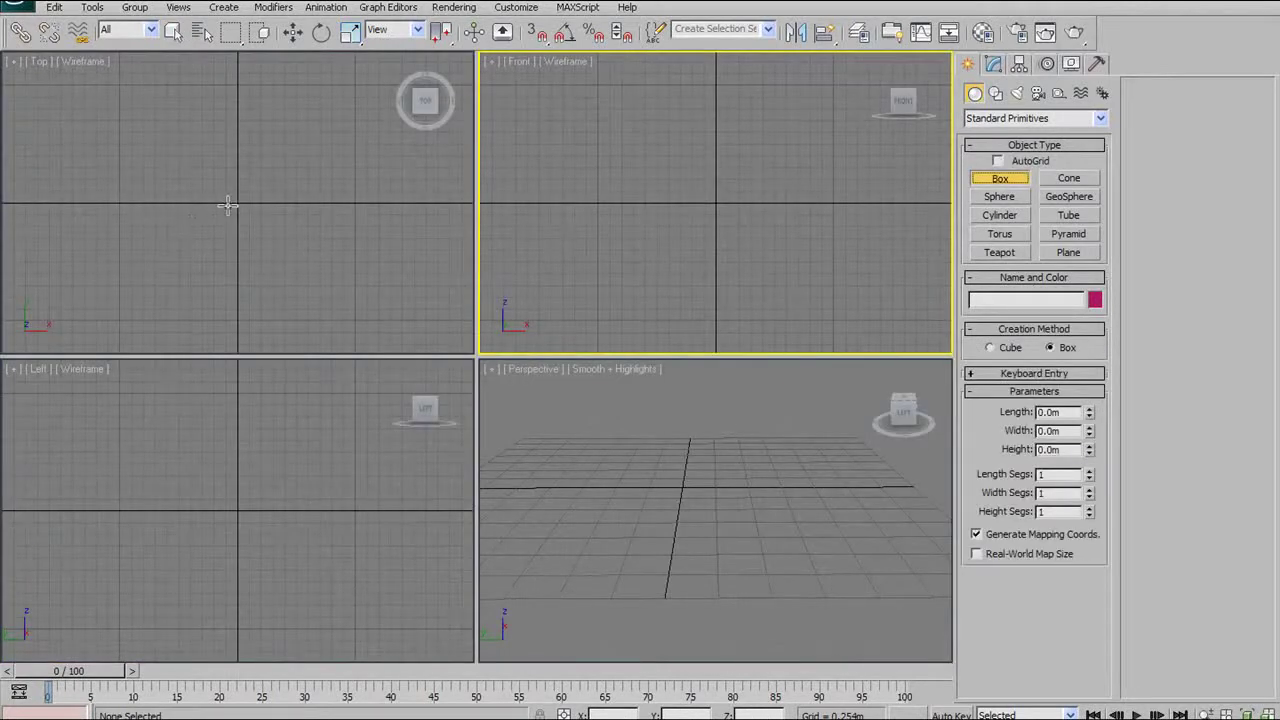
Step: Draw a box in the Top view and set its X and Y position to 0
drag(236, 202, 292, 142)
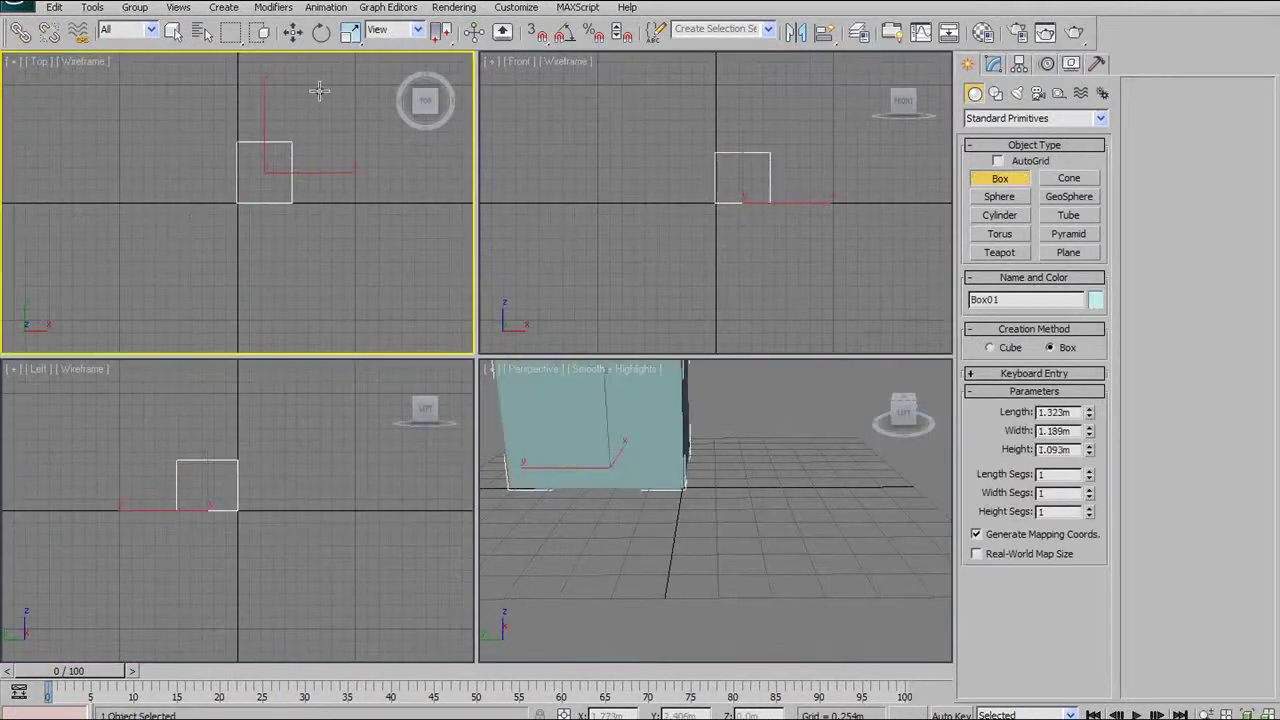
click(293, 33)
right_click(292, 33)
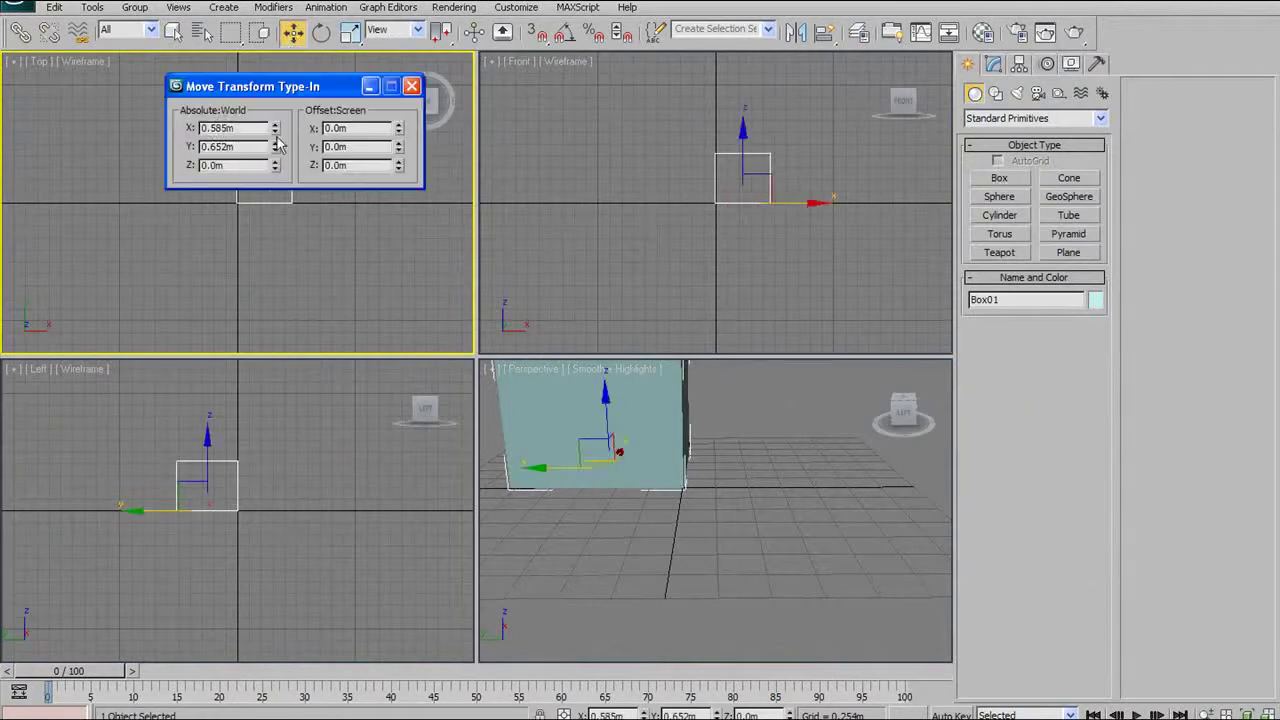
right_click(275, 128)
right_click(275, 146)
click(411, 86)
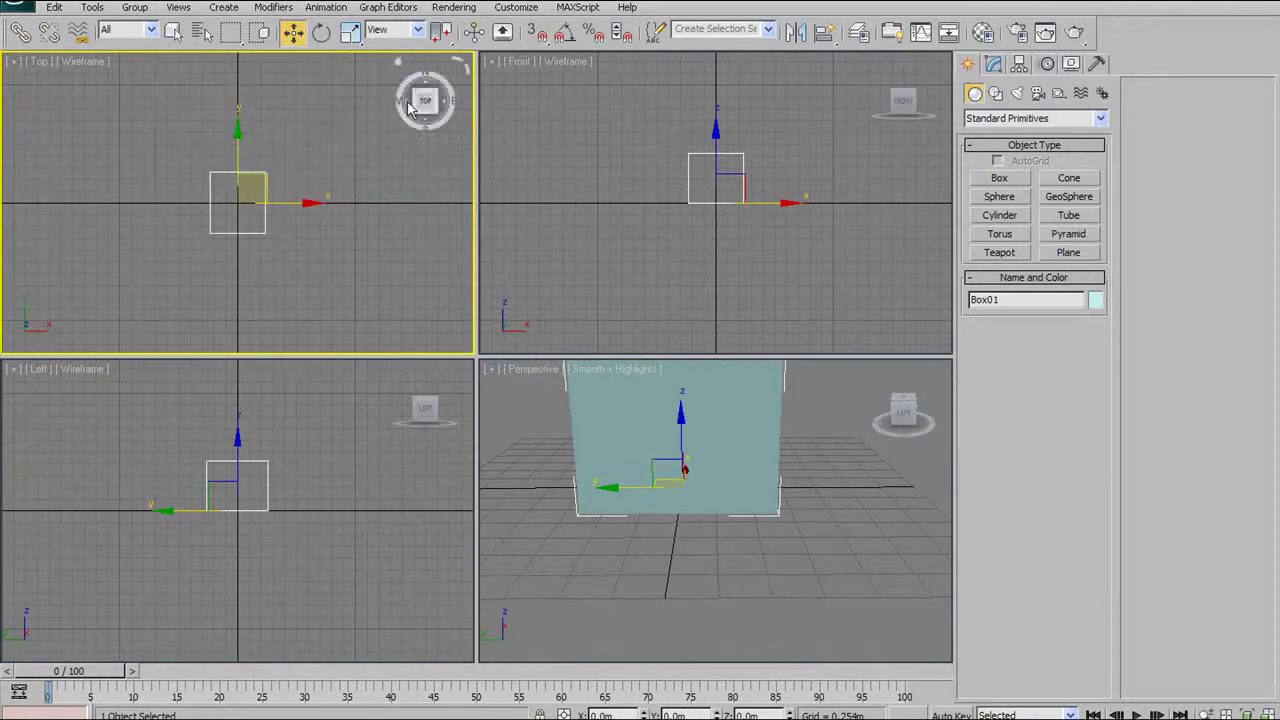
Step: Orbit the Perspective view to see the box's side, then reselect the box in the Front view
middle_click(822, 400)
scroll(822, 400, down, 3)
alt+middle_drag(737, 426, 650, 420)
right_click(642, 257)
right_click(669, 468)
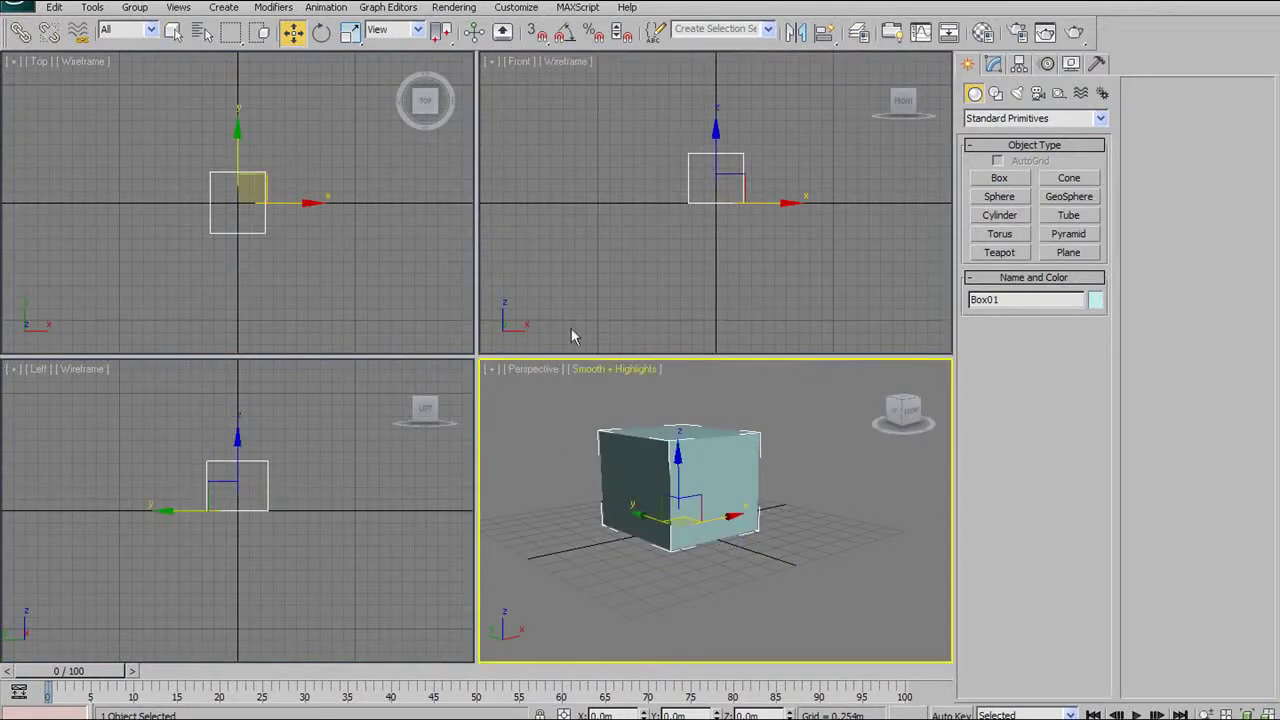
right_click(629, 256)
click(629, 256)
click(688, 158)
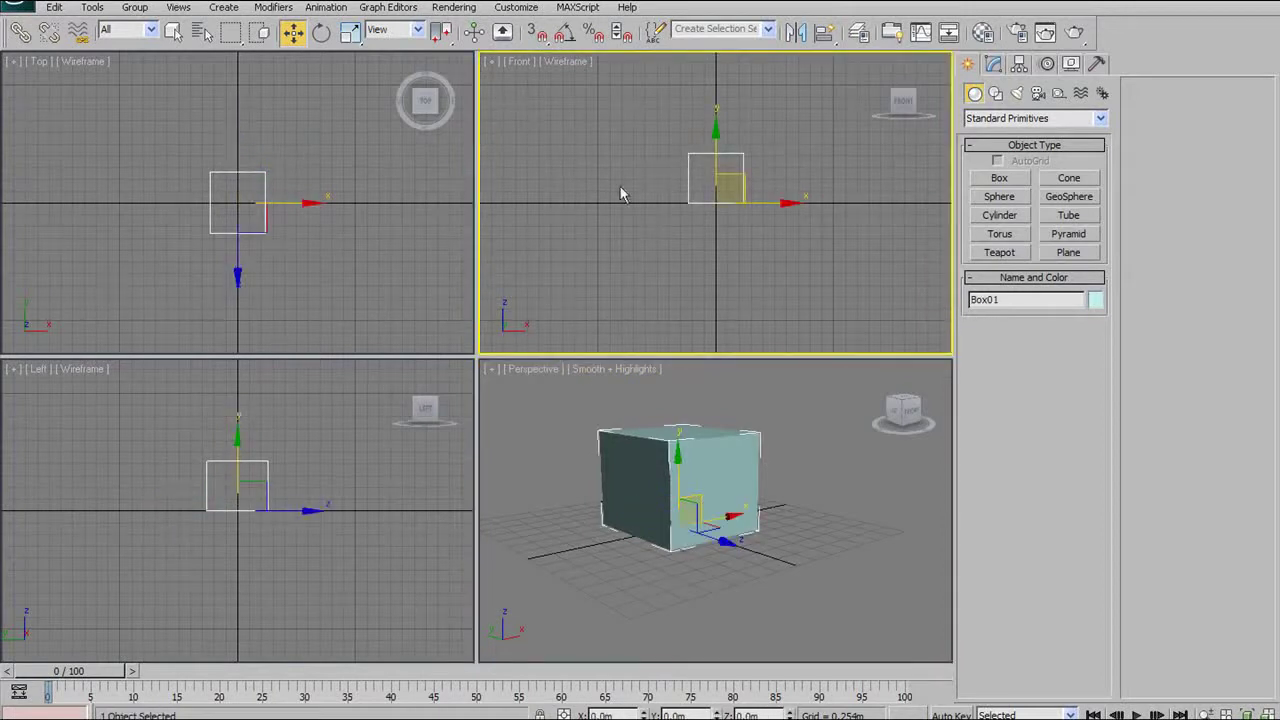
Step: Maximize the Front, Top, then Perspective views in turn, panning the full-screen Perspective view
key(alt+w)
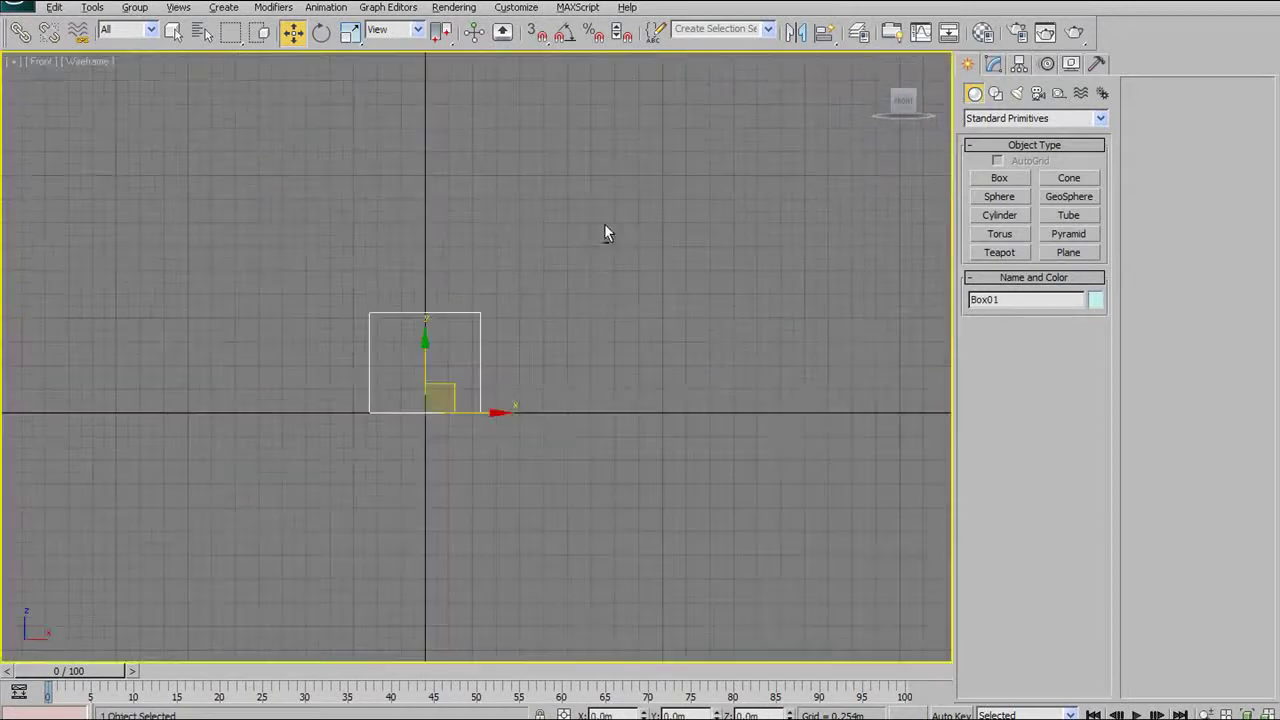
scroll(549, 266, up, 3)
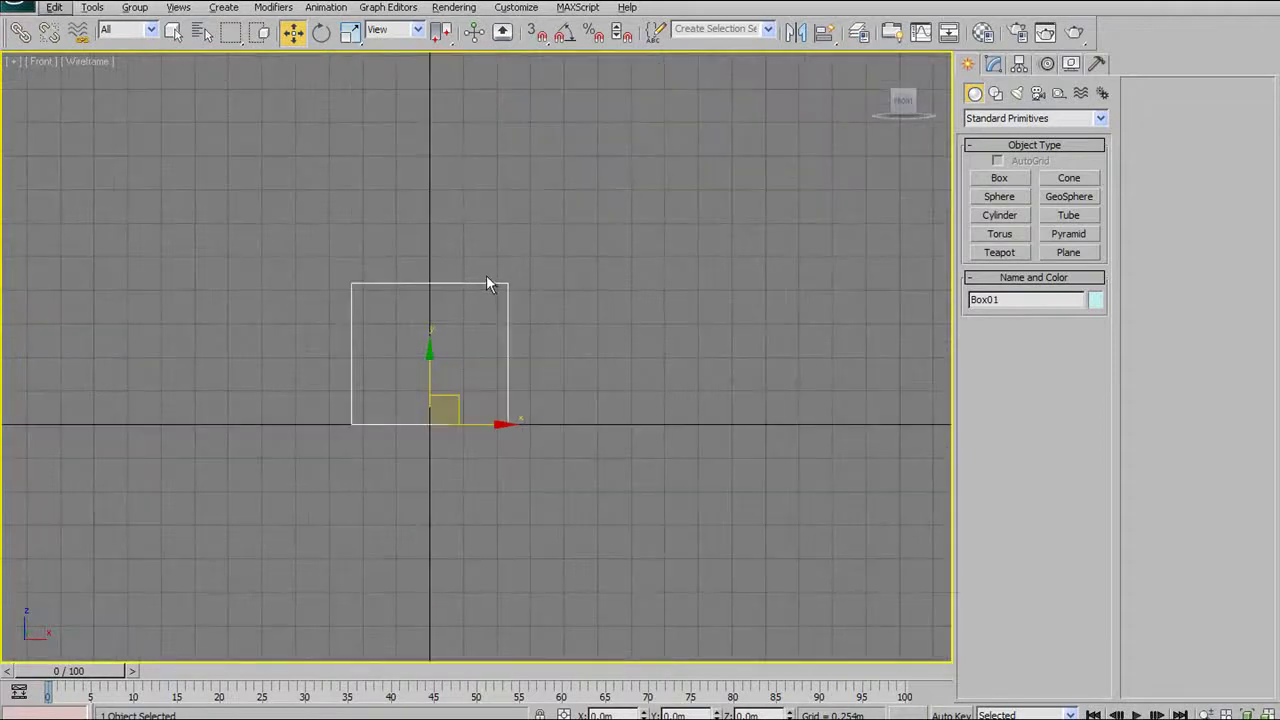
key(alt+w)
right_click(297, 264)
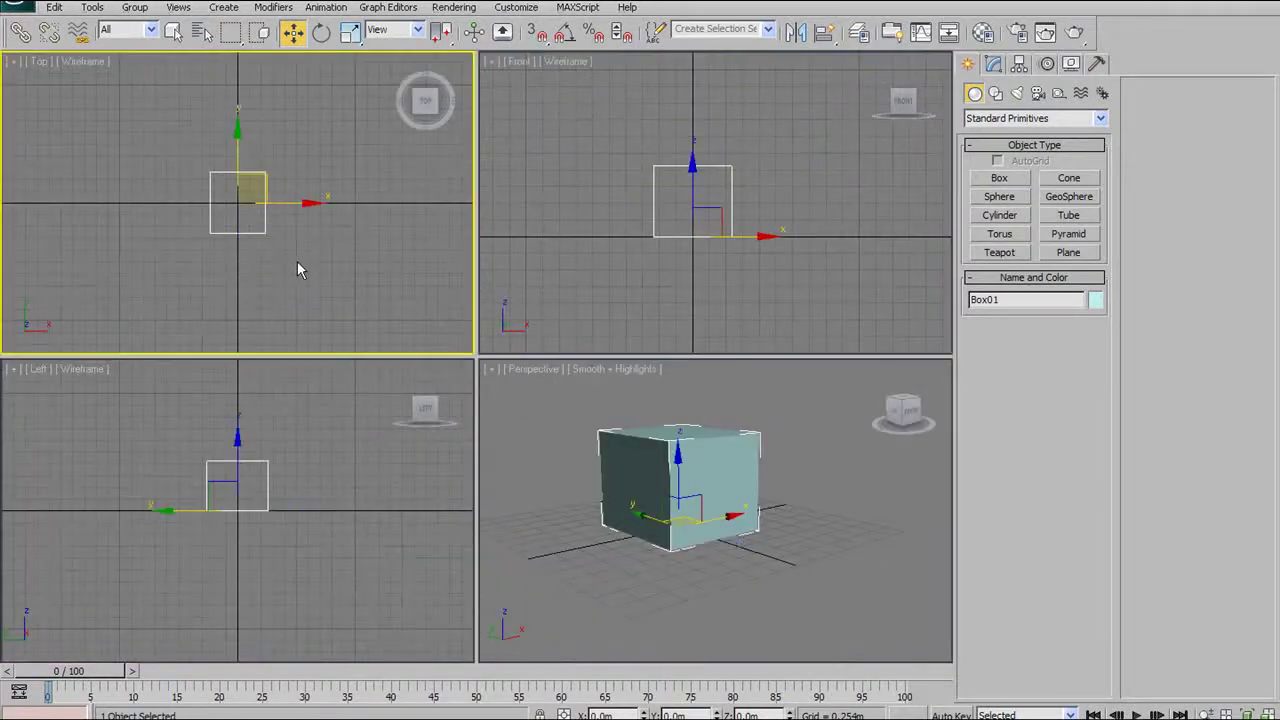
key(alt+w)
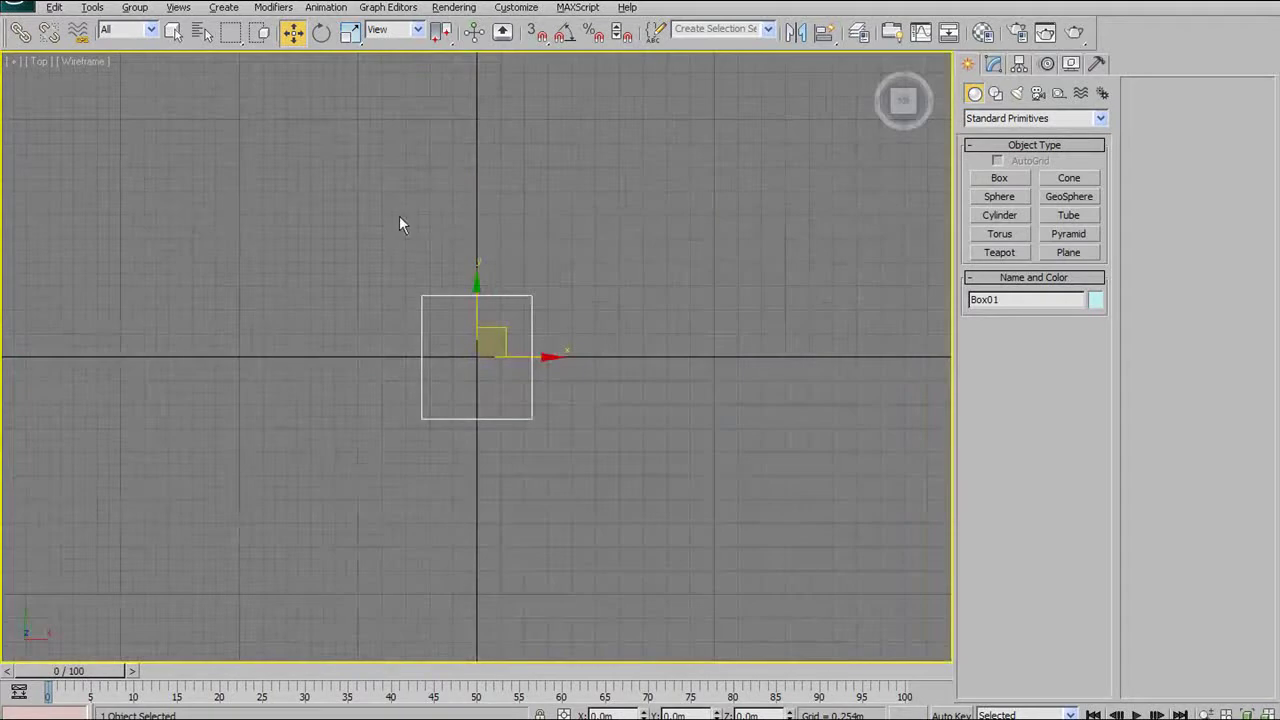
key(alt+w)
middle_drag(357, 264, 346, 298)
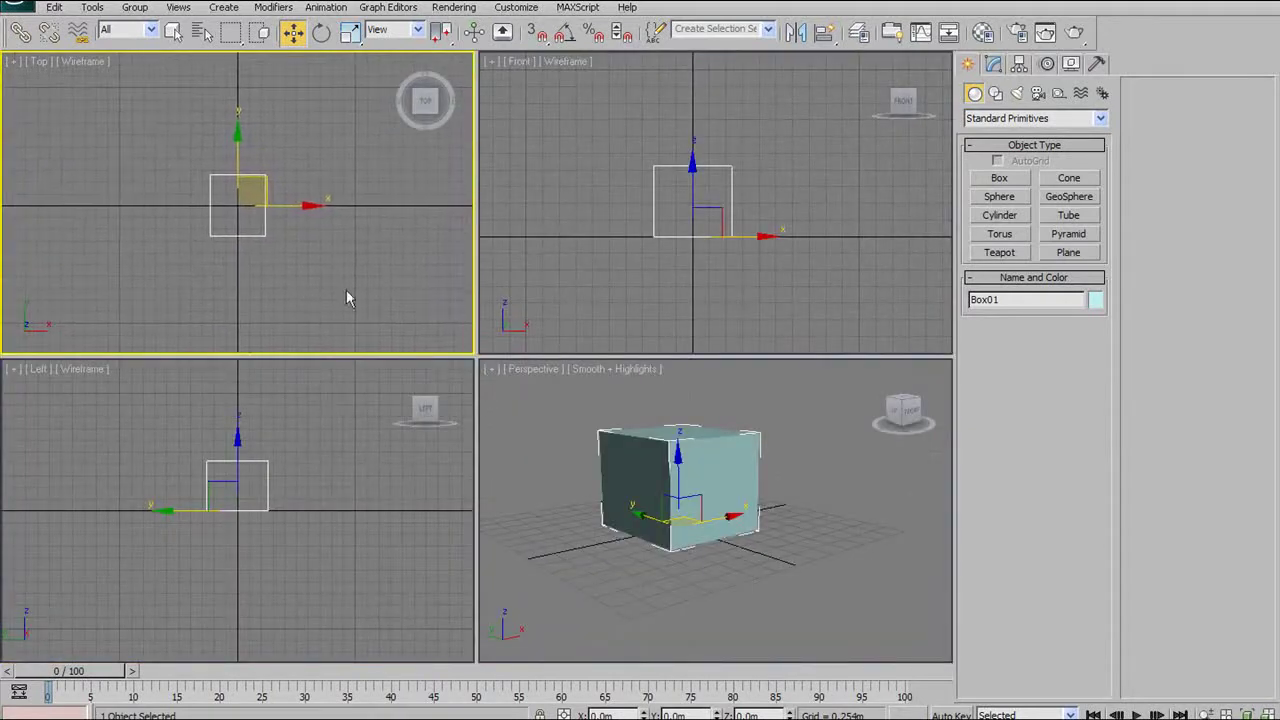
right_click(525, 375)
key(alt+w)
middle_drag(522, 288, 391, 286)
Step: Switch the maximized pane through Front, Top and Left views, framing the box in Left
key(f)
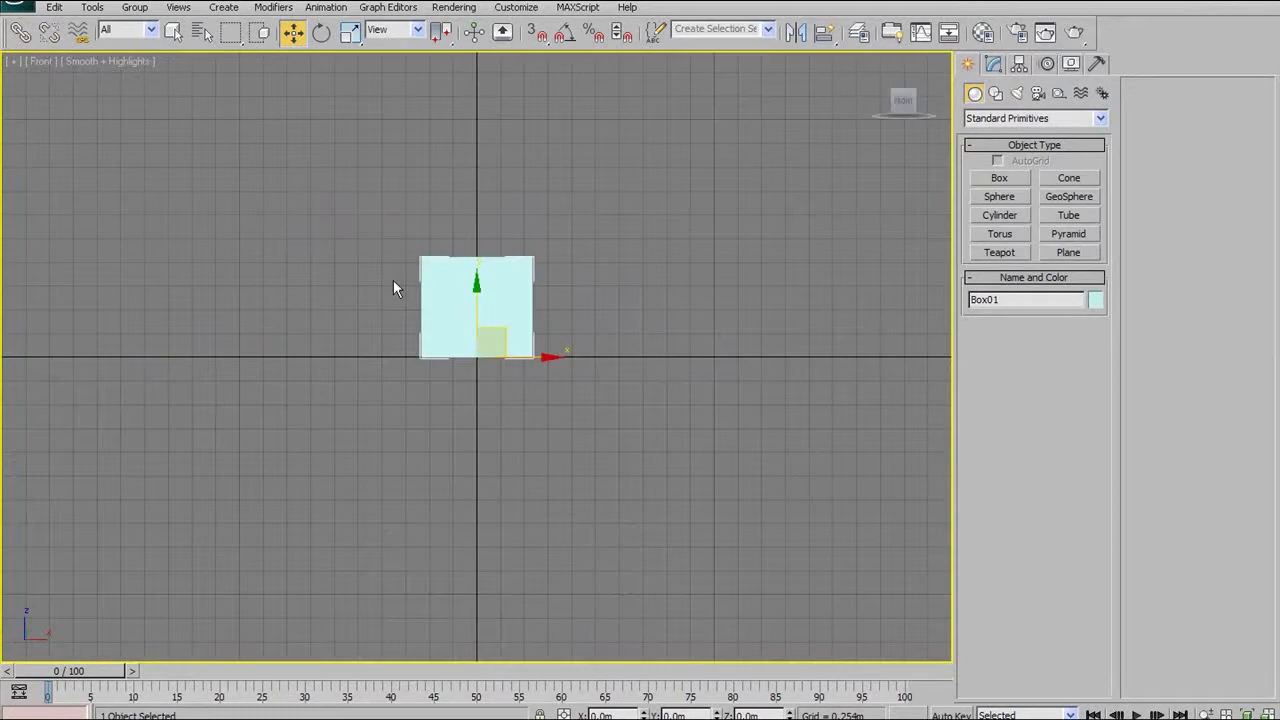
key(t)
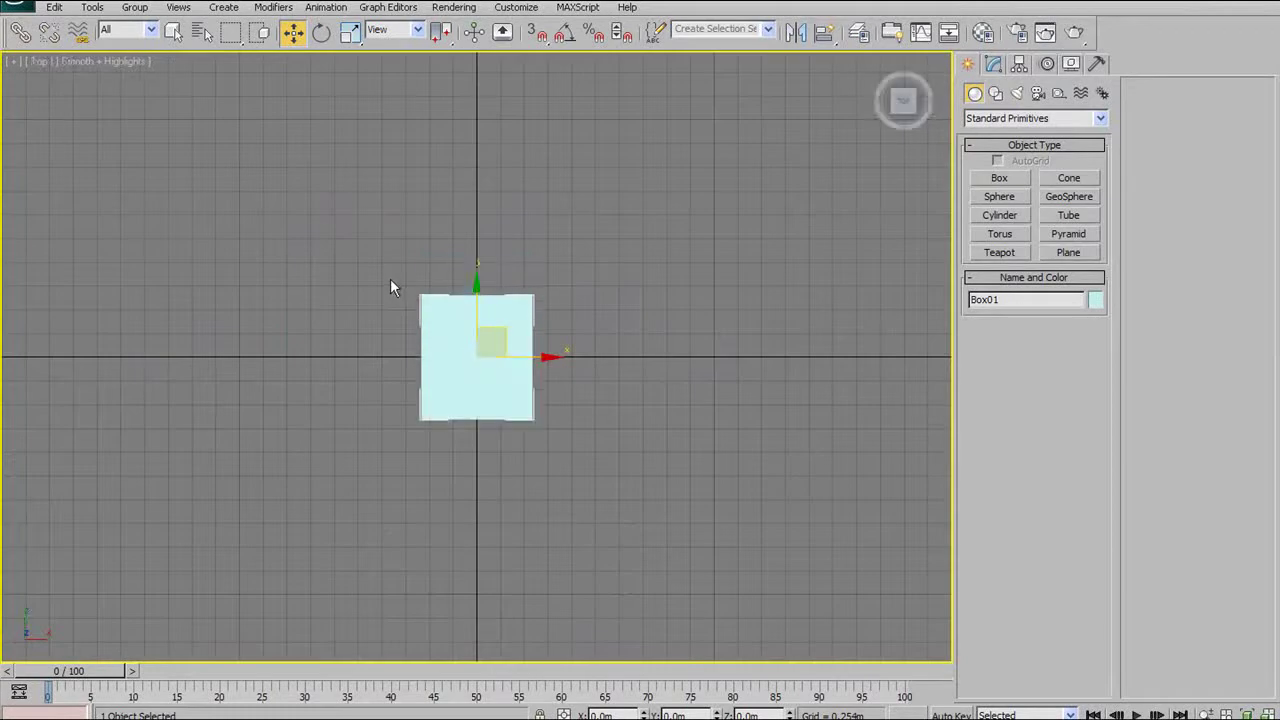
key(l)
scroll(494, 283, up, 5)
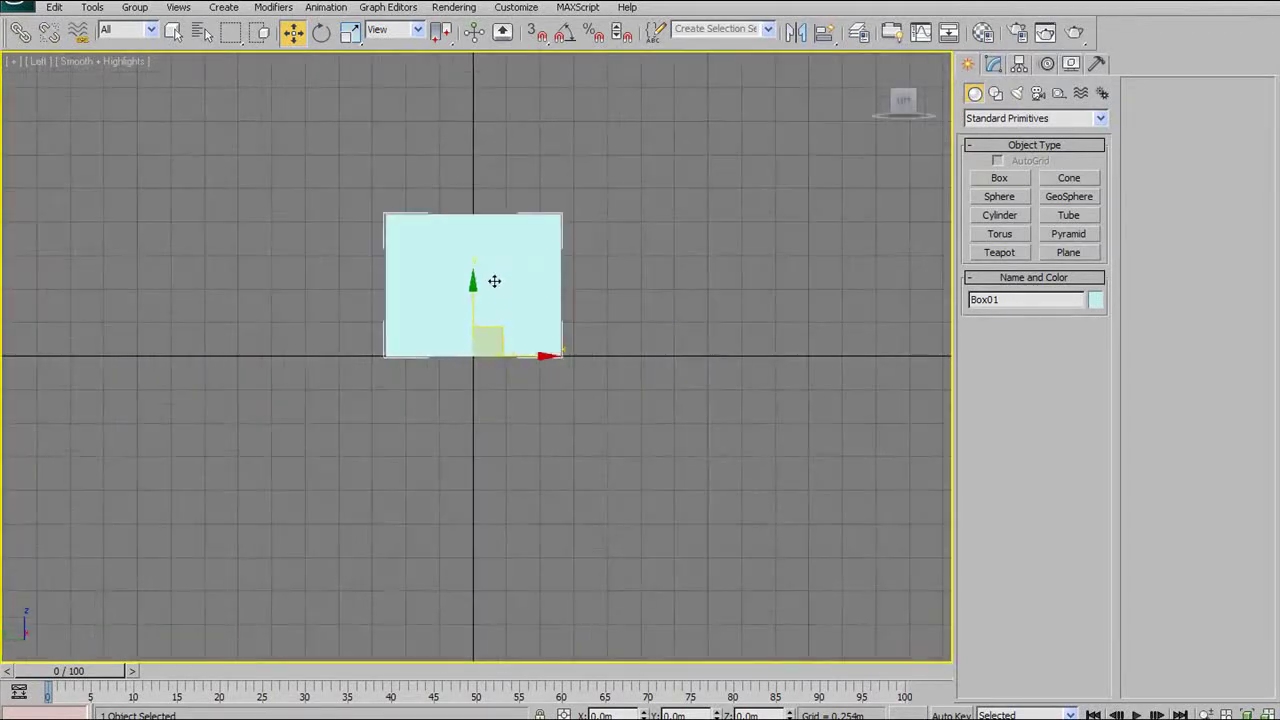
middle_drag(494, 285, 500, 415)
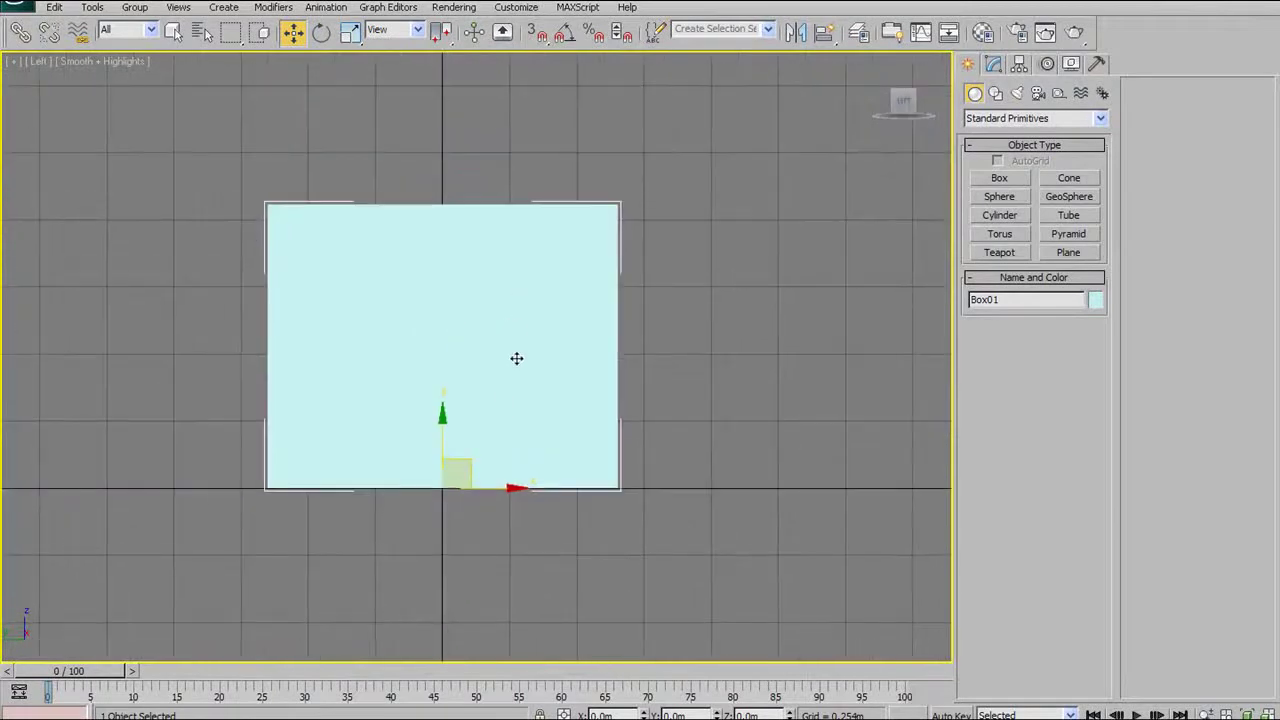
scroll(516, 346, down, 3)
middle_drag(520, 311, 534, 280)
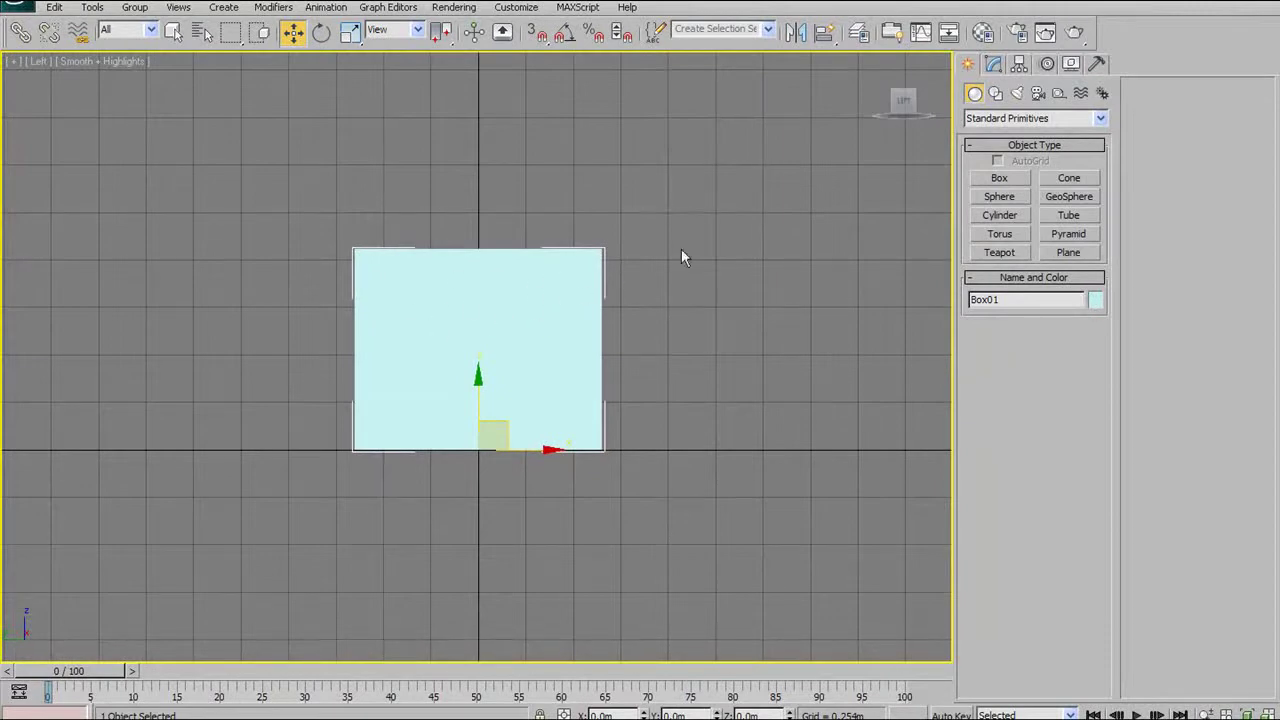
Step: Toggle the Left view between wireframe and shaded with F3, then restore four viewports
key(F3)
mouse_move(540, 289)
middle_down()
mouse_move(500, 229)
mouse_move(495, 292)
mouse_move(520, 269)
mouse_move(487, 260)
middle_up()
scroll(503, 243, up, 3)
key(F3)
key(F3)
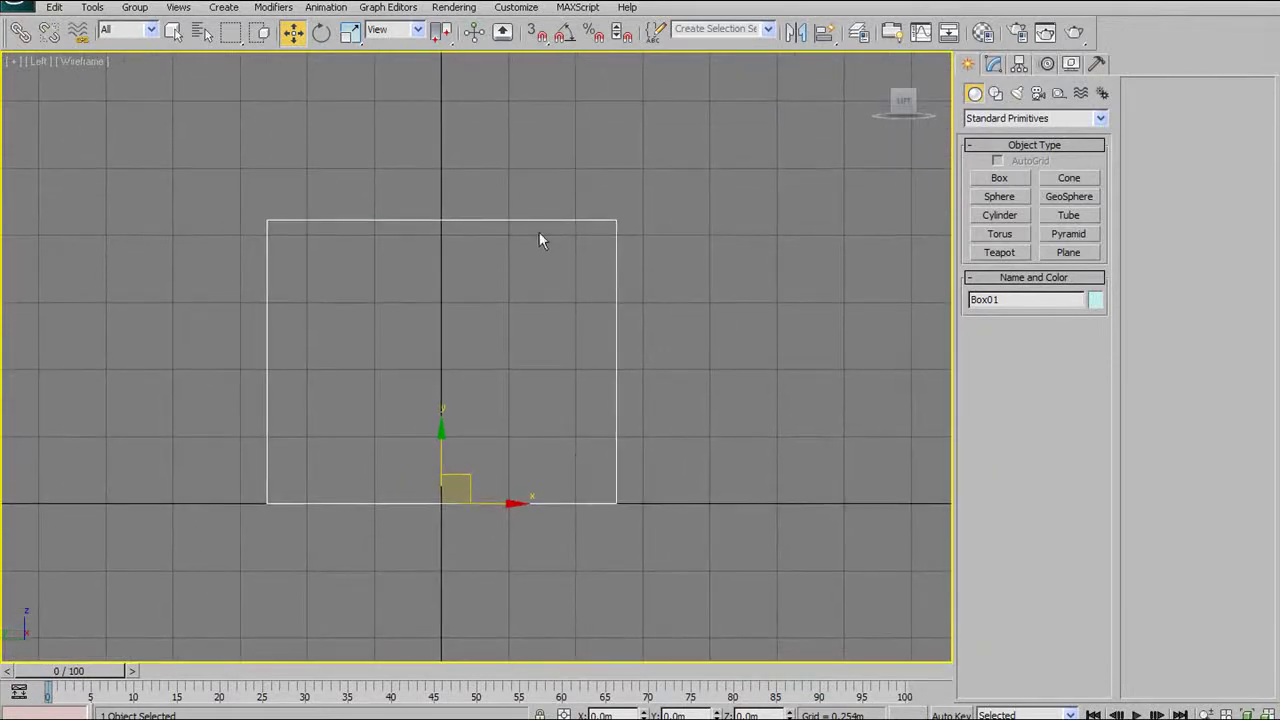
key(F3)
key(F3)
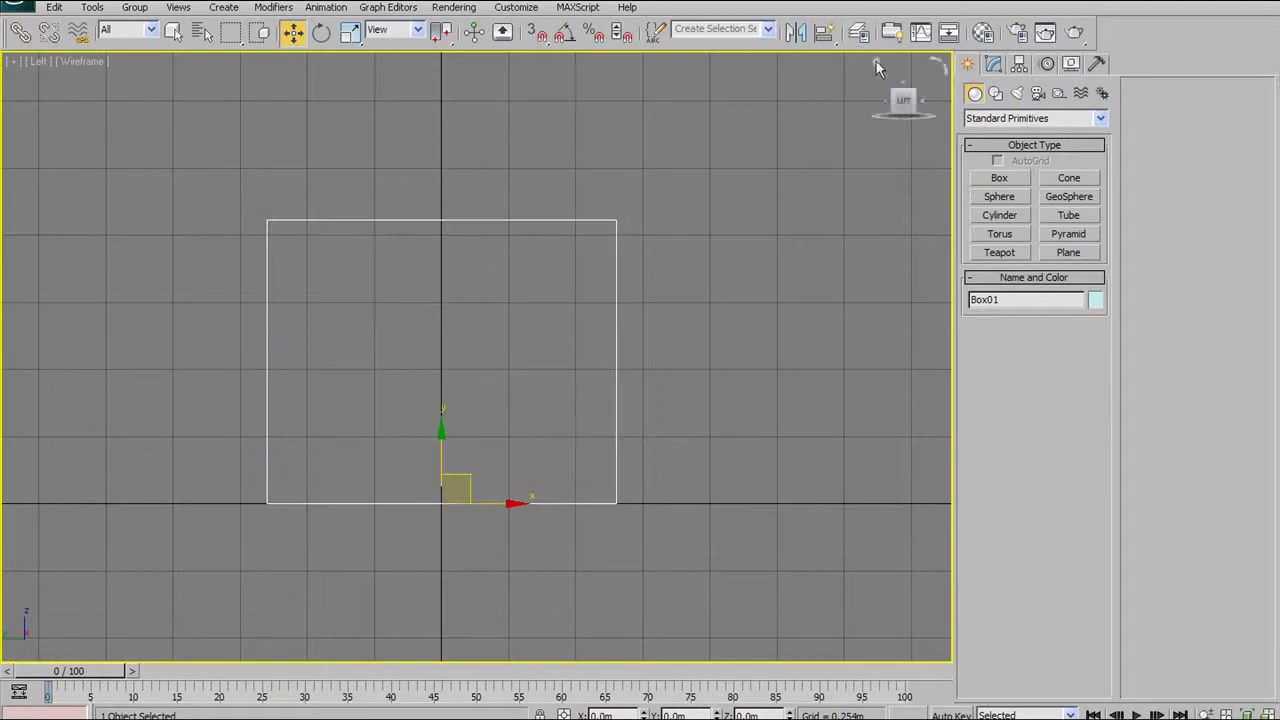
key(F3)
key(F3)
key(F3)
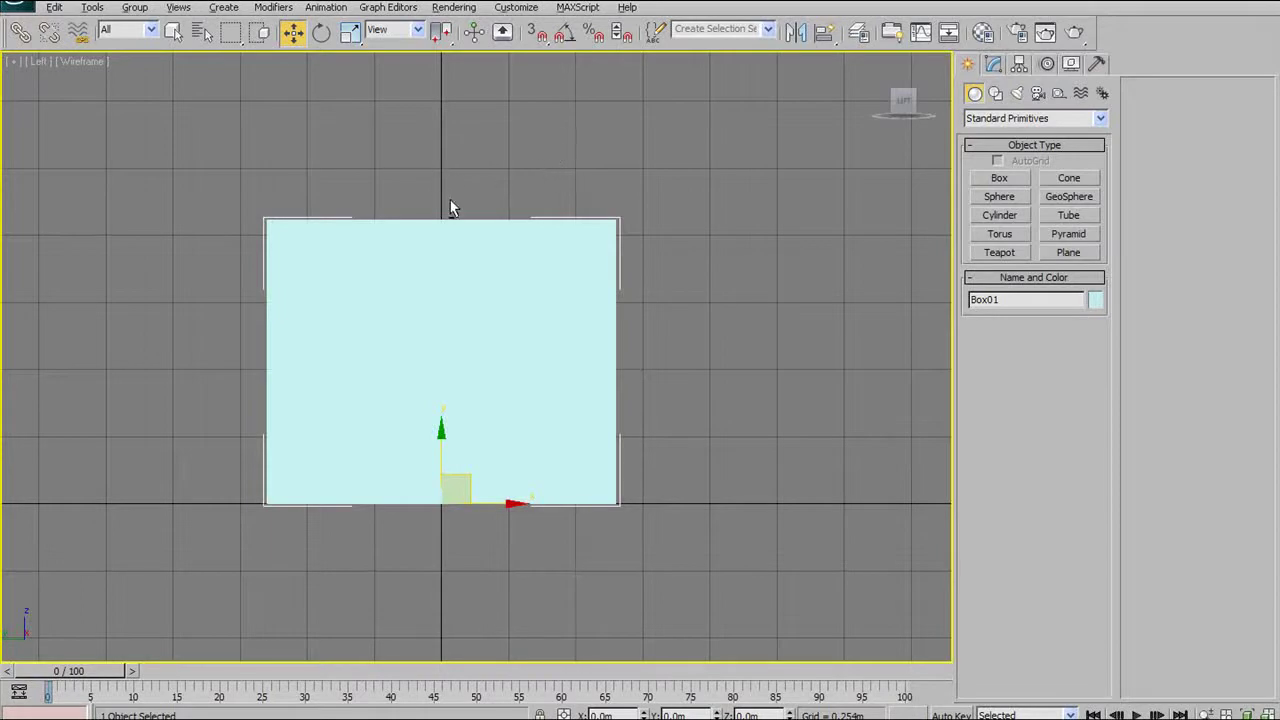
key(alt+w)
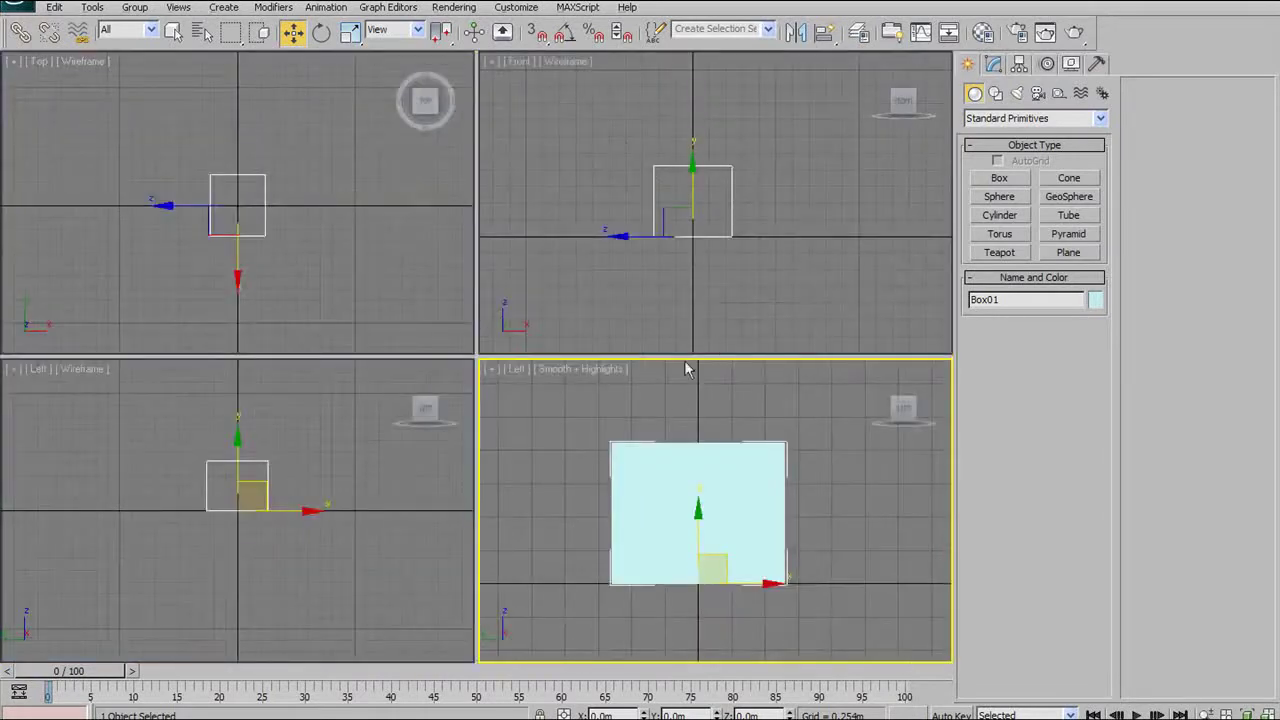
Step: Switch the shaded Left pane to Perspective, maximize it, and pan the box lower
middle_drag(606, 120, 611, 126)
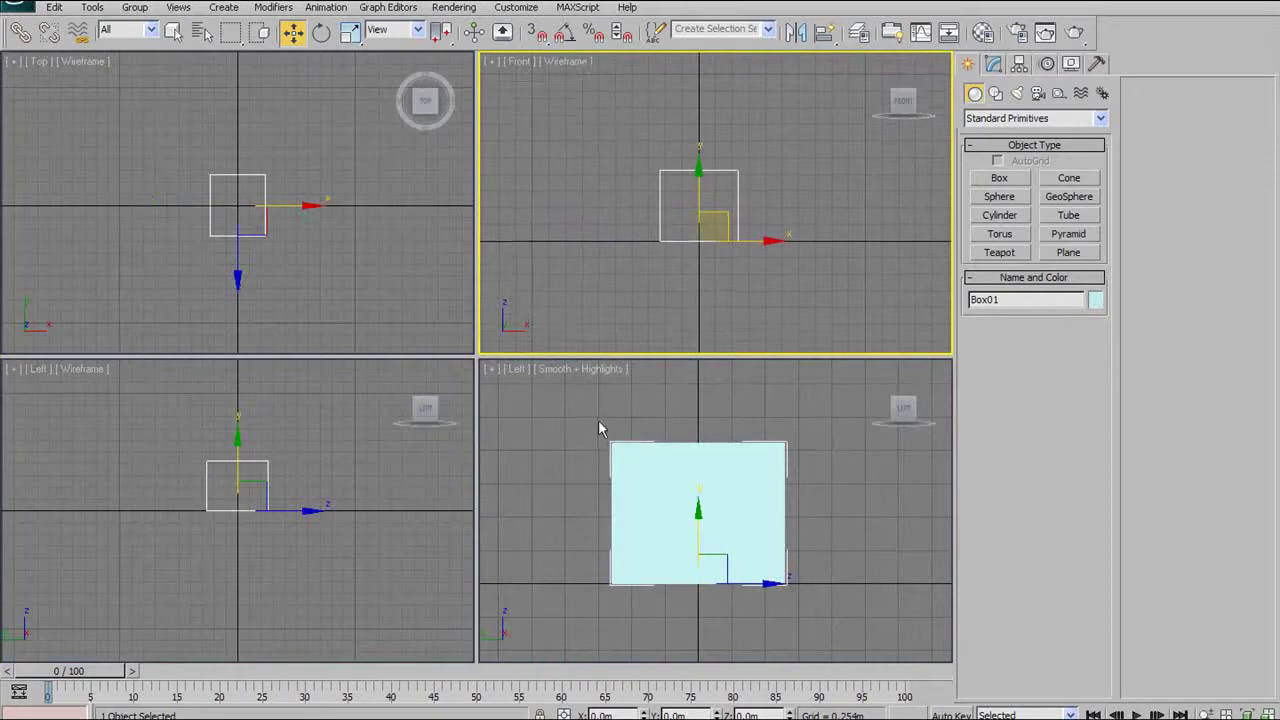
mouse_move(603, 420)
middle_down()
mouse_move(600, 440)
mouse_move(586, 434)
mouse_move(629, 458)
mouse_move(624, 438)
middle_up()
key(p)
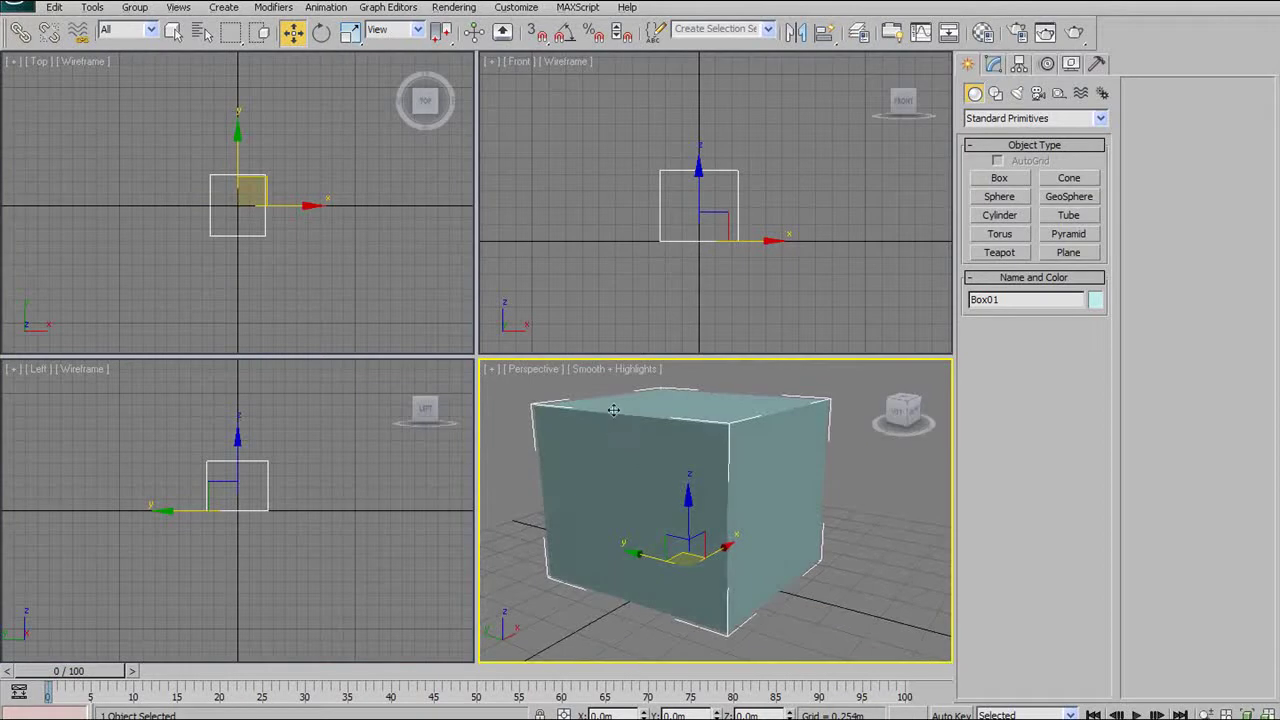
key(alt+w)
middle_drag(404, 240, 410, 263)
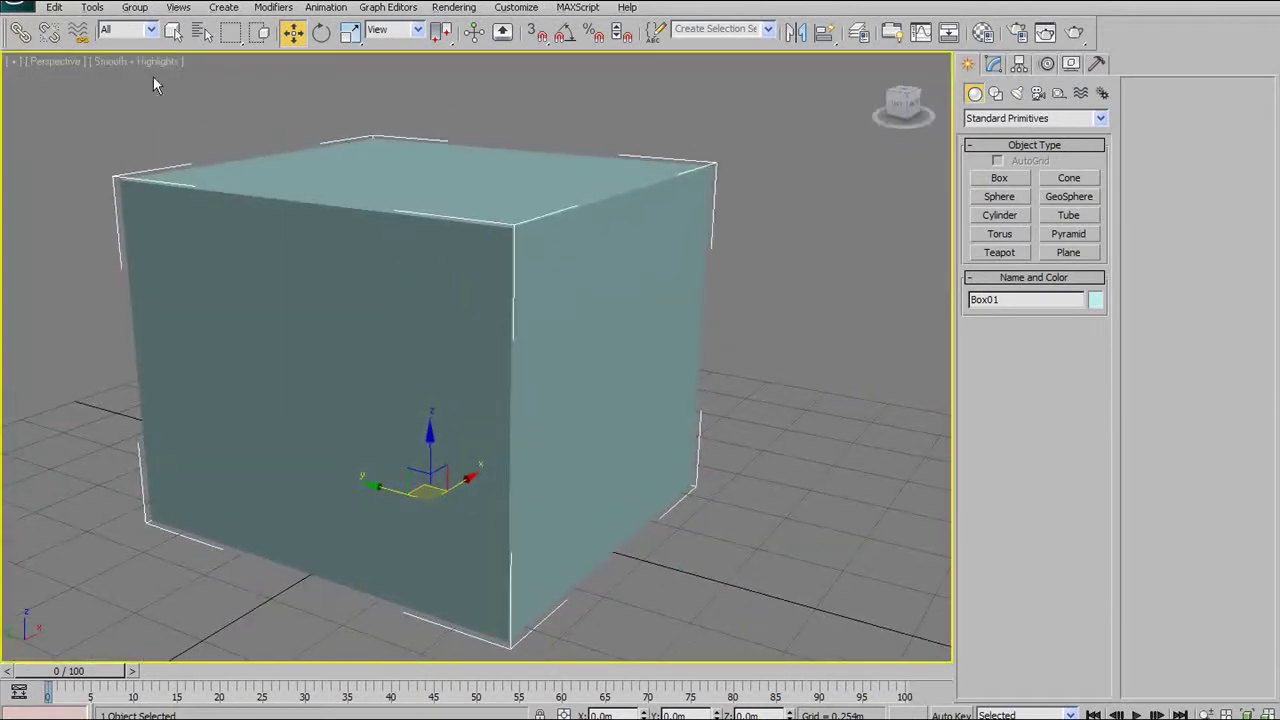
click(55, 62)
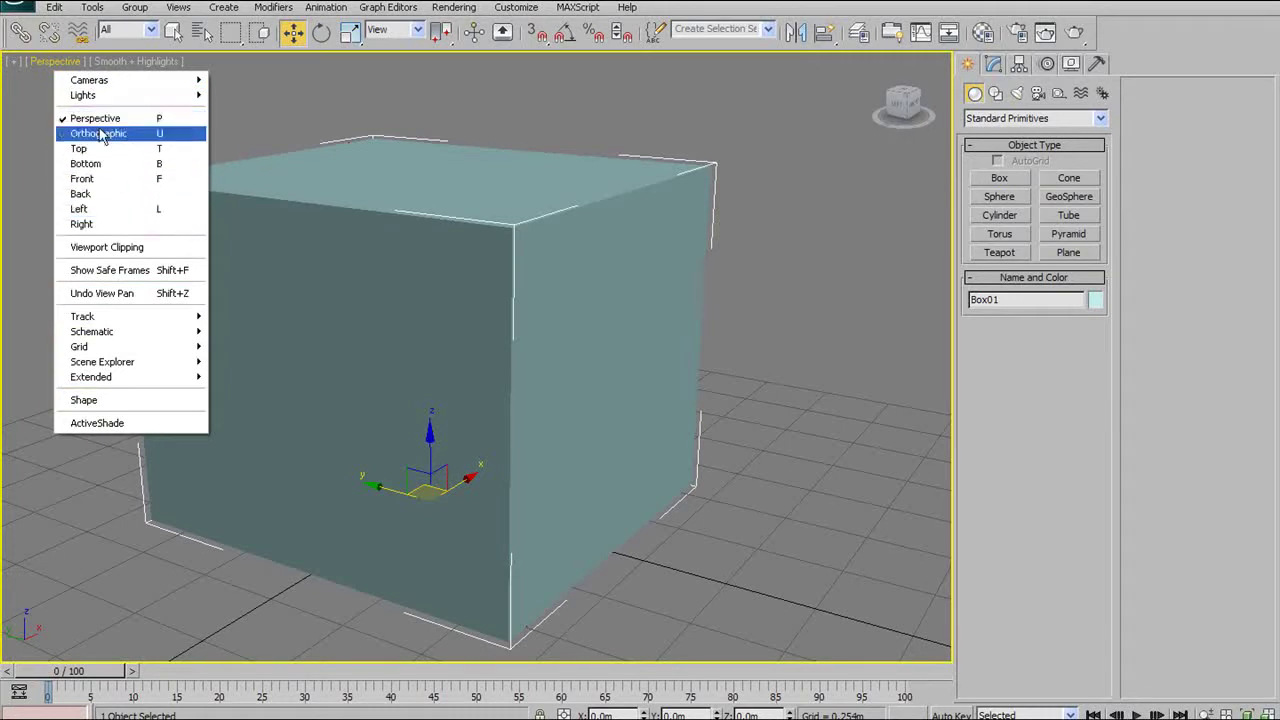
Step: Switch the viewport from Bottom through Orthographic back to Perspective, then orbit and zoom in on the box
click(227, 94)
click(58, 60)
click(93, 165)
click(47, 60)
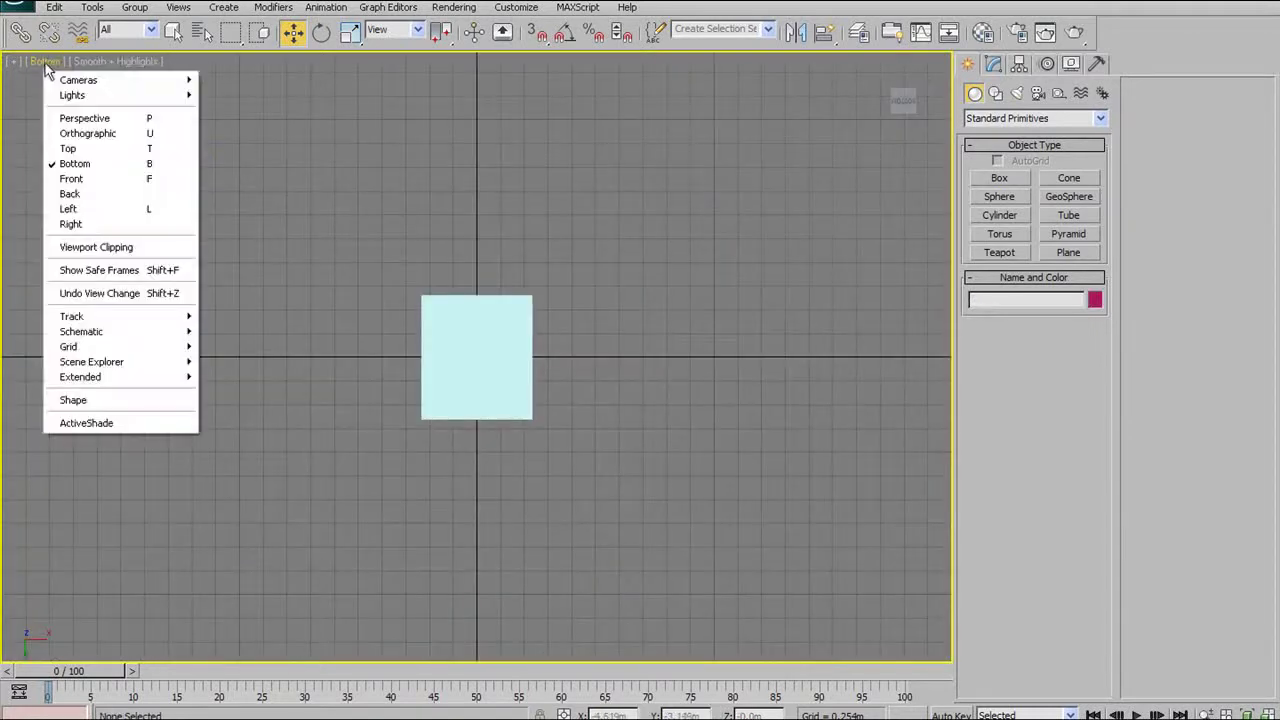
click(100, 134)
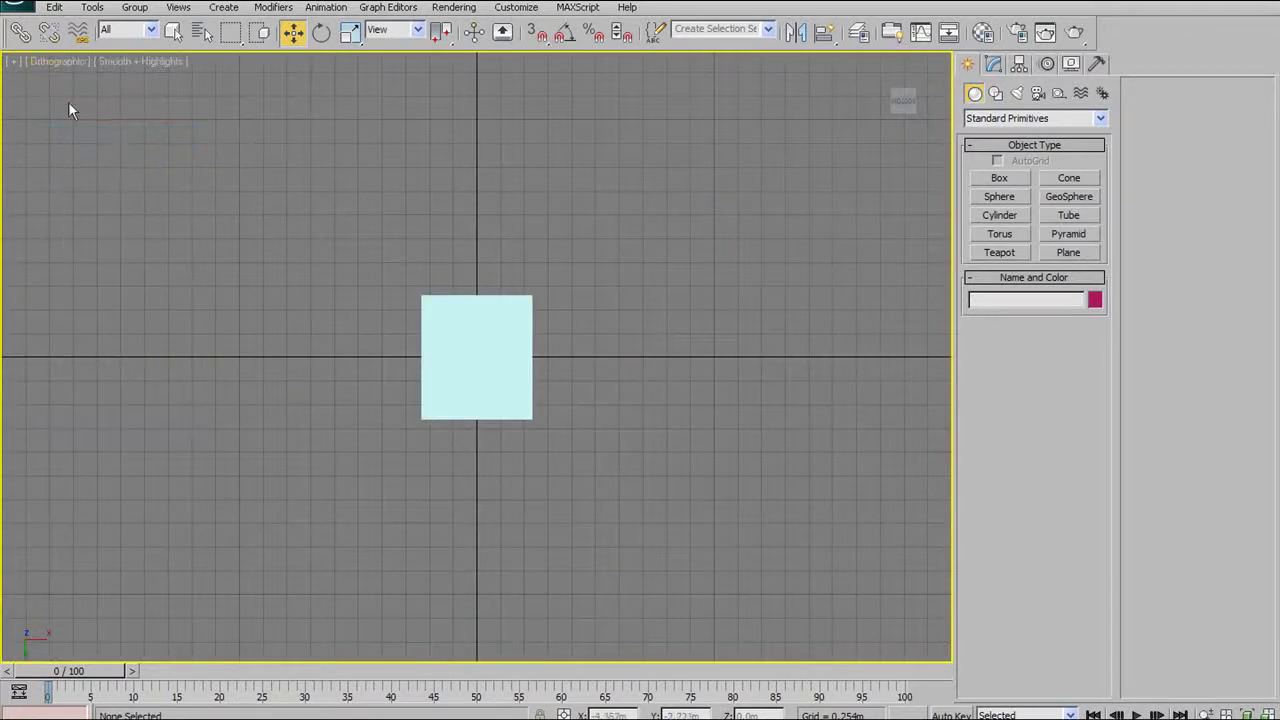
click(57, 62)
click(90, 118)
alt+middle_drag(540, 300, 509, 231)
scroll(504, 301, up, 3)
Step: Turn on Edged Faces with F4 and orbit around the box to a near front-on view
key(F4)
scroll(496, 316, up, 3)
alt+middle_drag(496, 315, 588, 226)
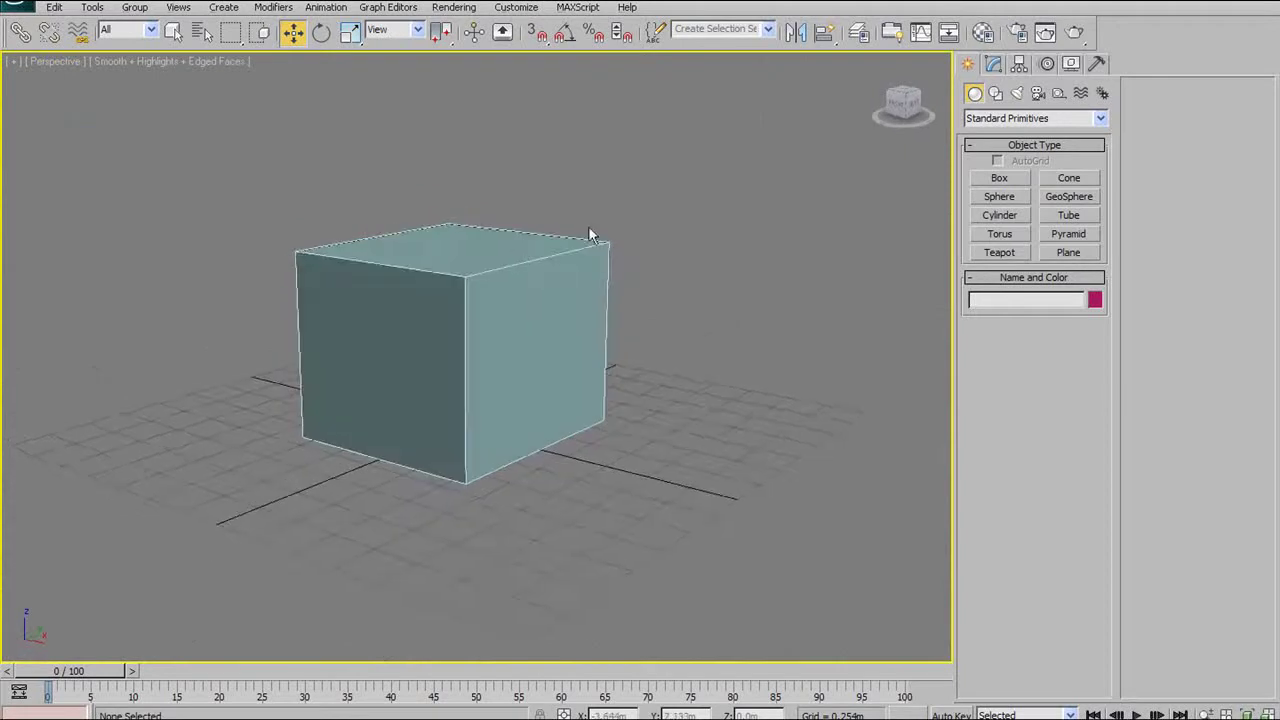
drag(930, 130, 878, 124)
alt+middle_drag(603, 226, 640, 235)
drag(906, 128, 868, 116)
Step: Use the ViewCube to view the box from above, the Right, the Front and below
click(909, 113)
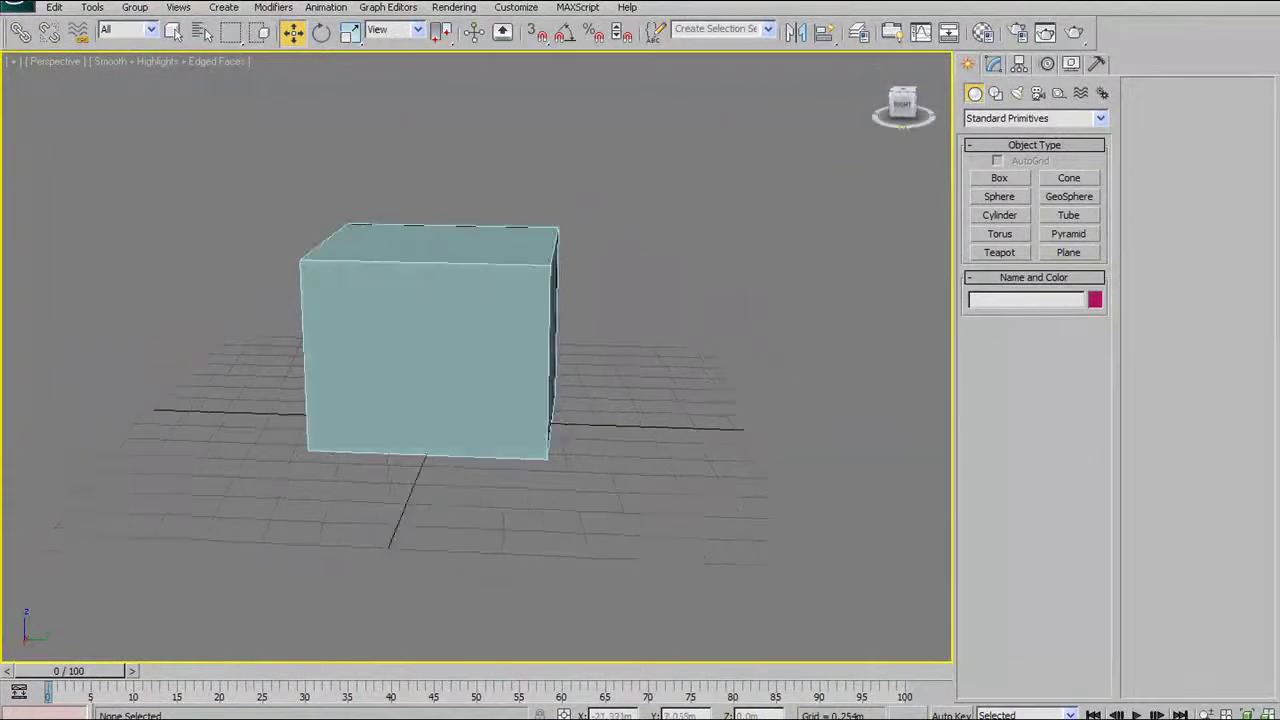
click(911, 113)
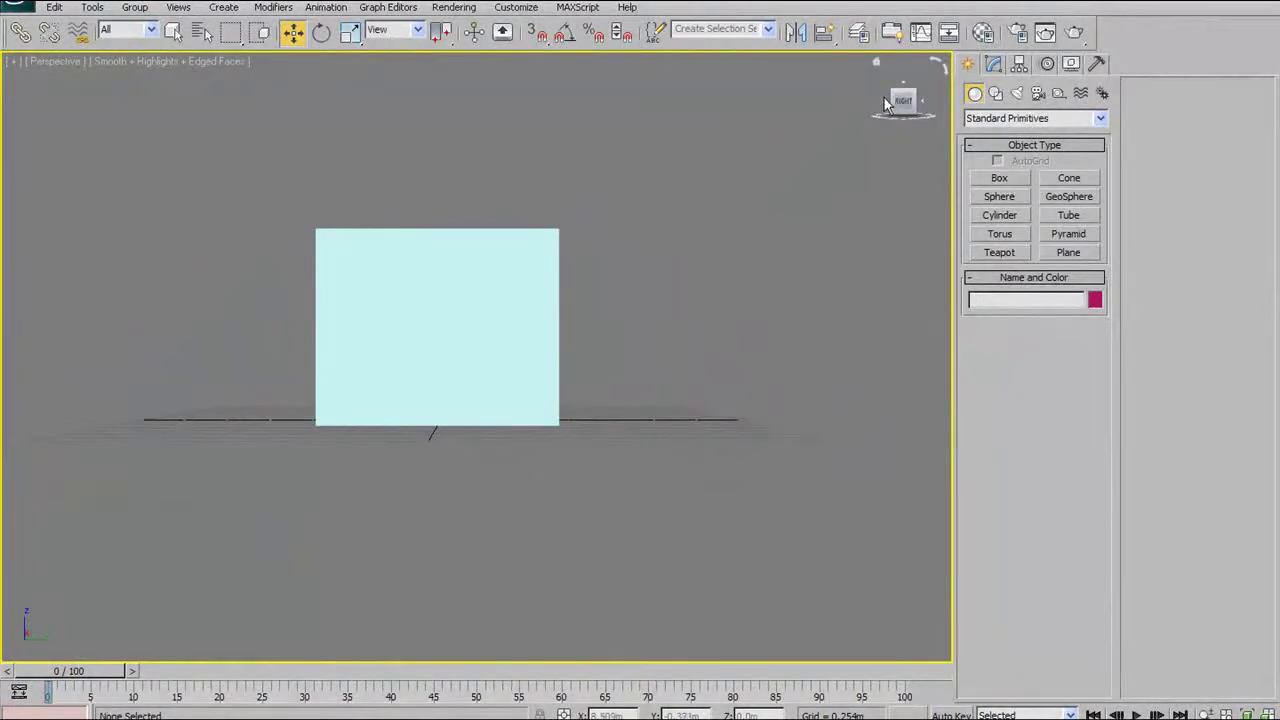
click(884, 107)
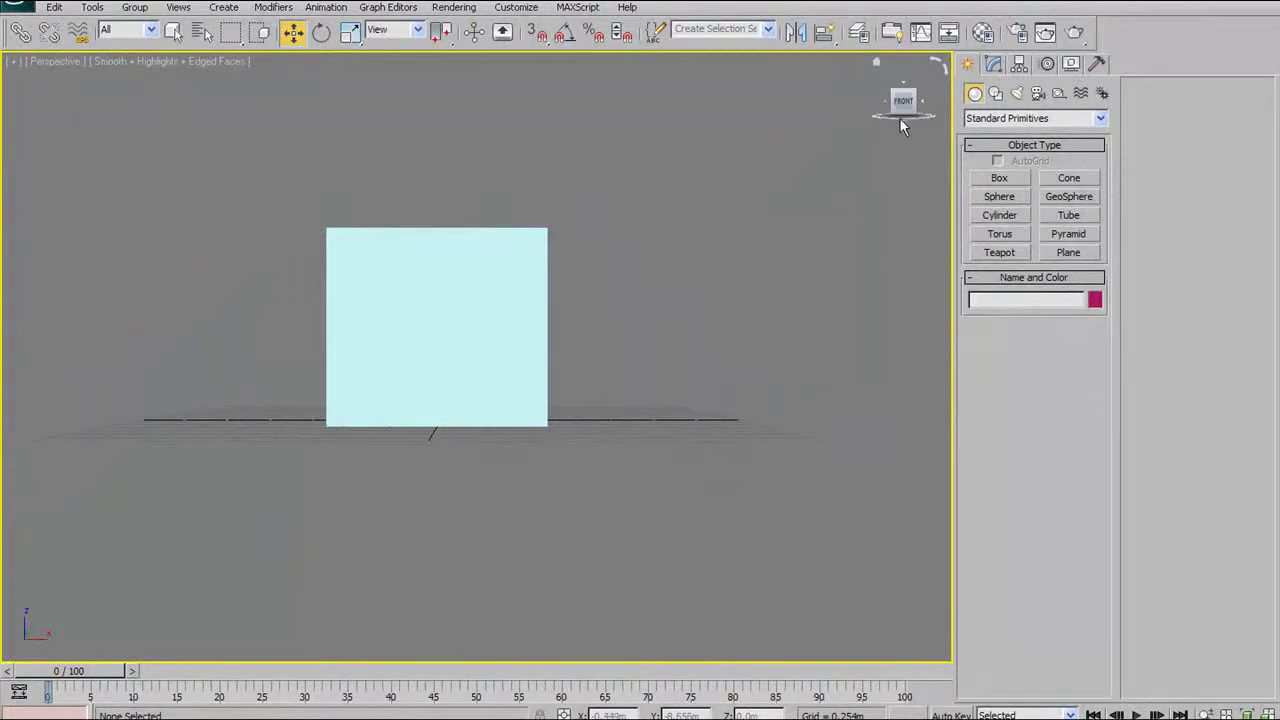
click(900, 118)
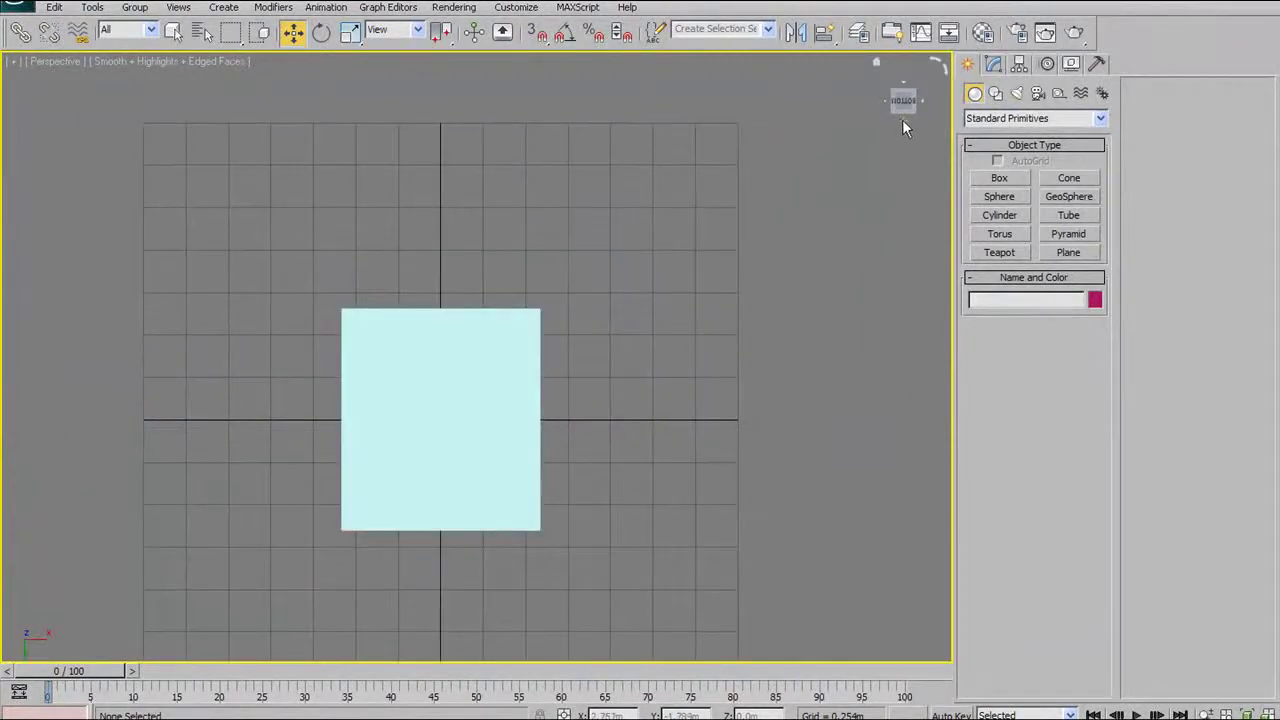
click(903, 118)
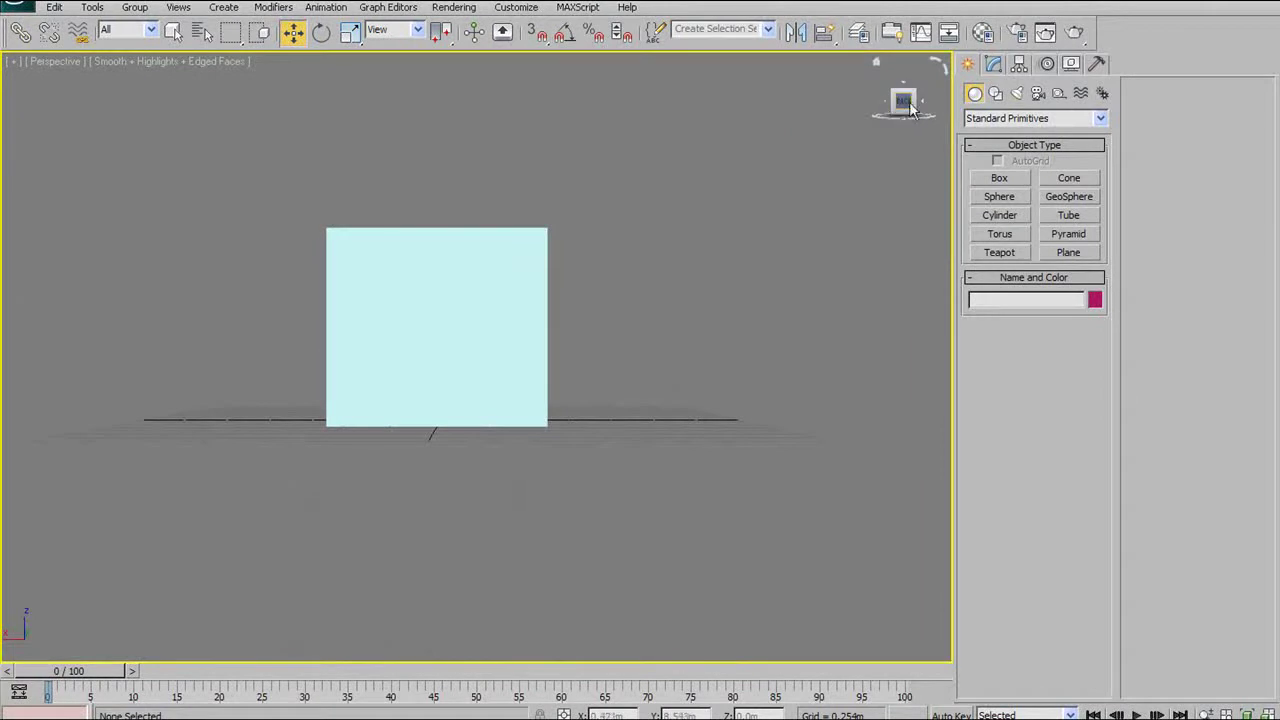
Step: Orbit and pan around the box, looking down on its top and levelling the view edge-on
click(896, 118)
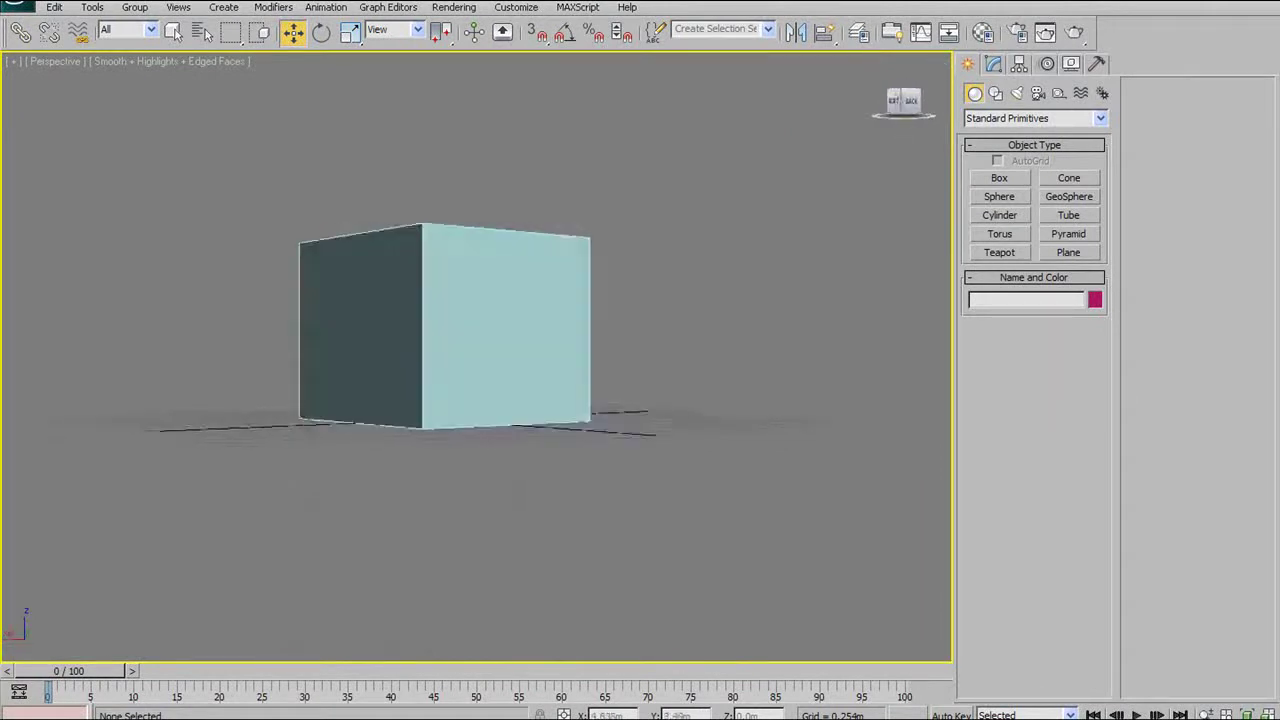
drag(903, 100, 898, 100)
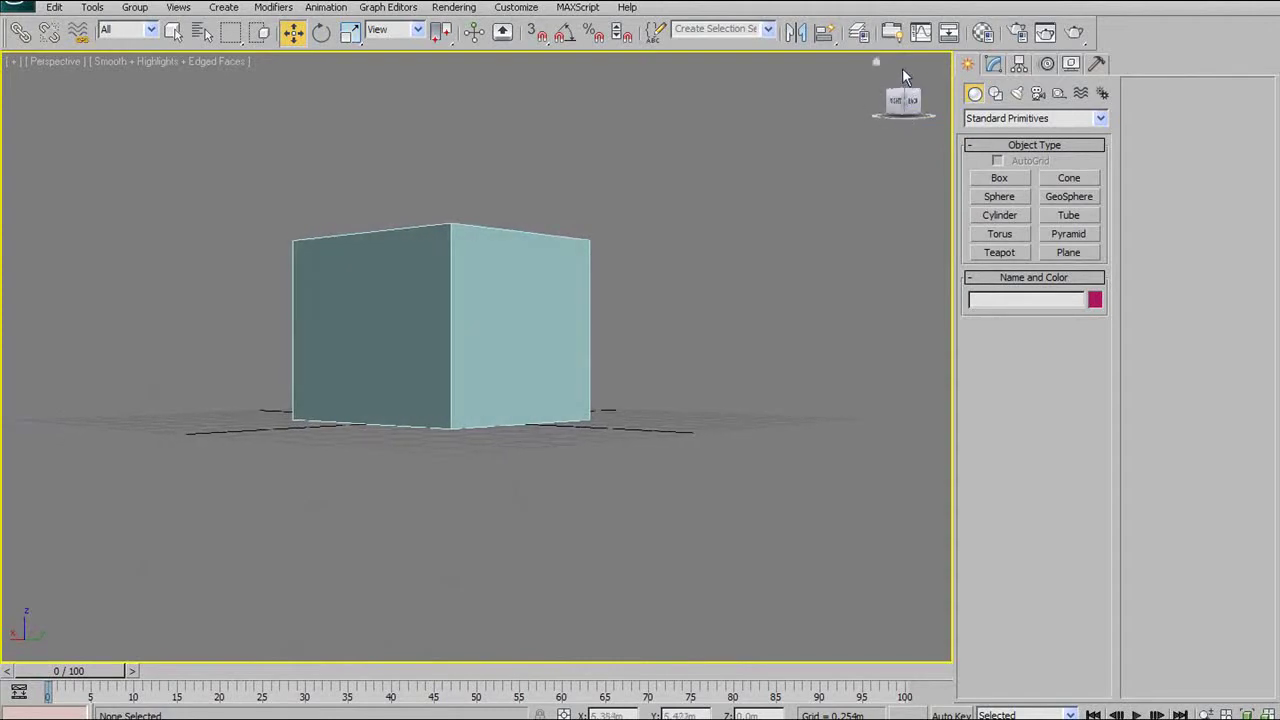
middle_drag(720, 164, 720, 183)
mouse_move(629, 166)
alt+middle_down()
mouse_move(634, 220)
mouse_move(630, 190)
alt+middle_up()
drag(903, 110, 876, 135)
alt+middle_drag(668, 76, 597, 129)
drag(905, 103, 764, 119)
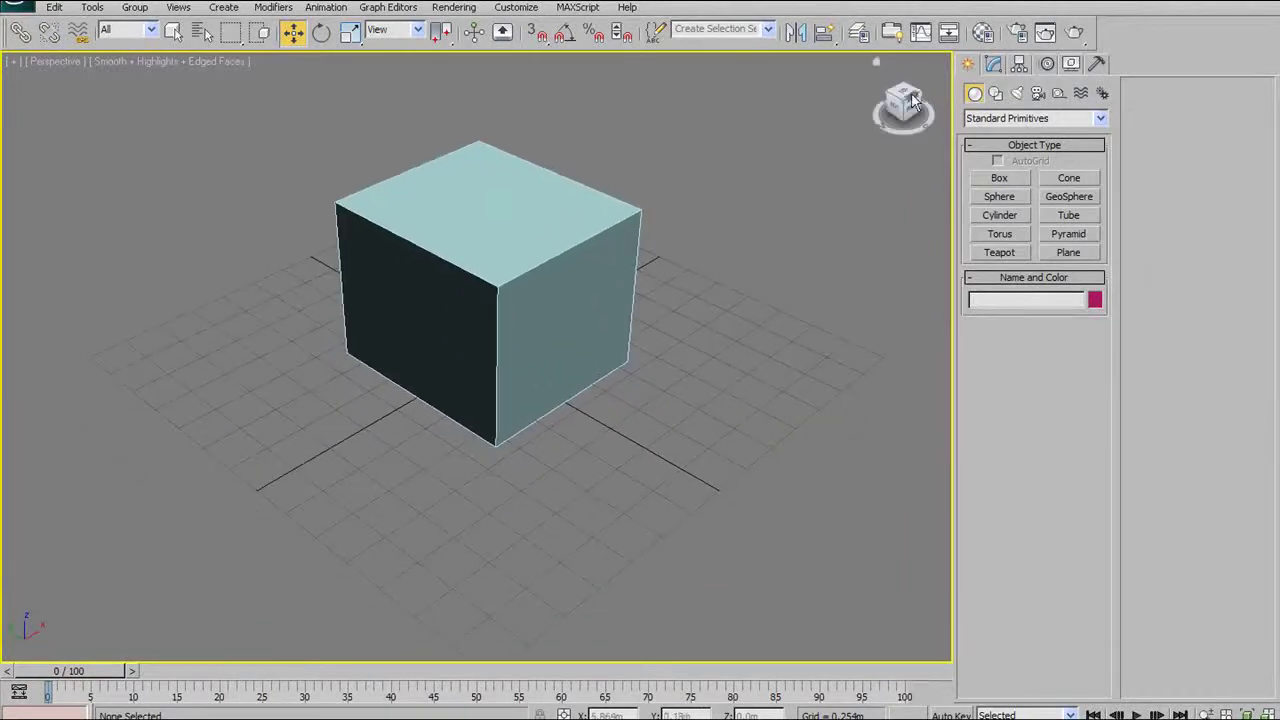
drag(921, 93, 799, 181)
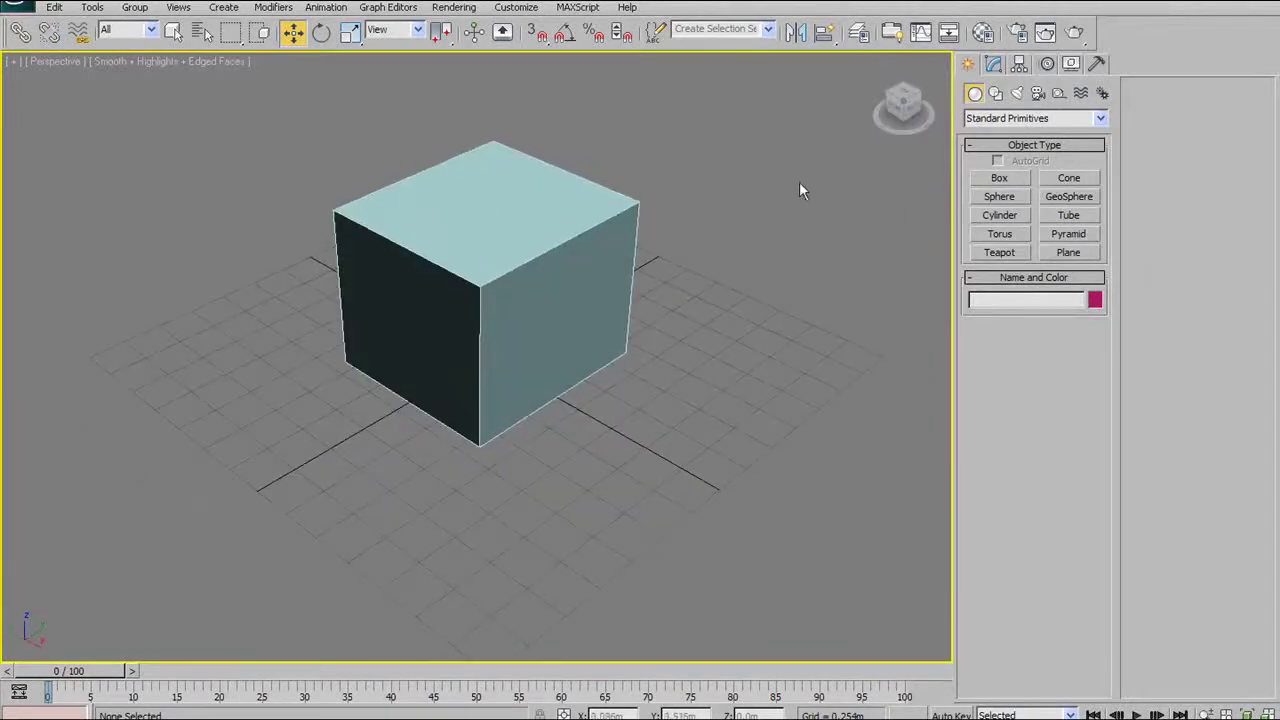
click(908, 120)
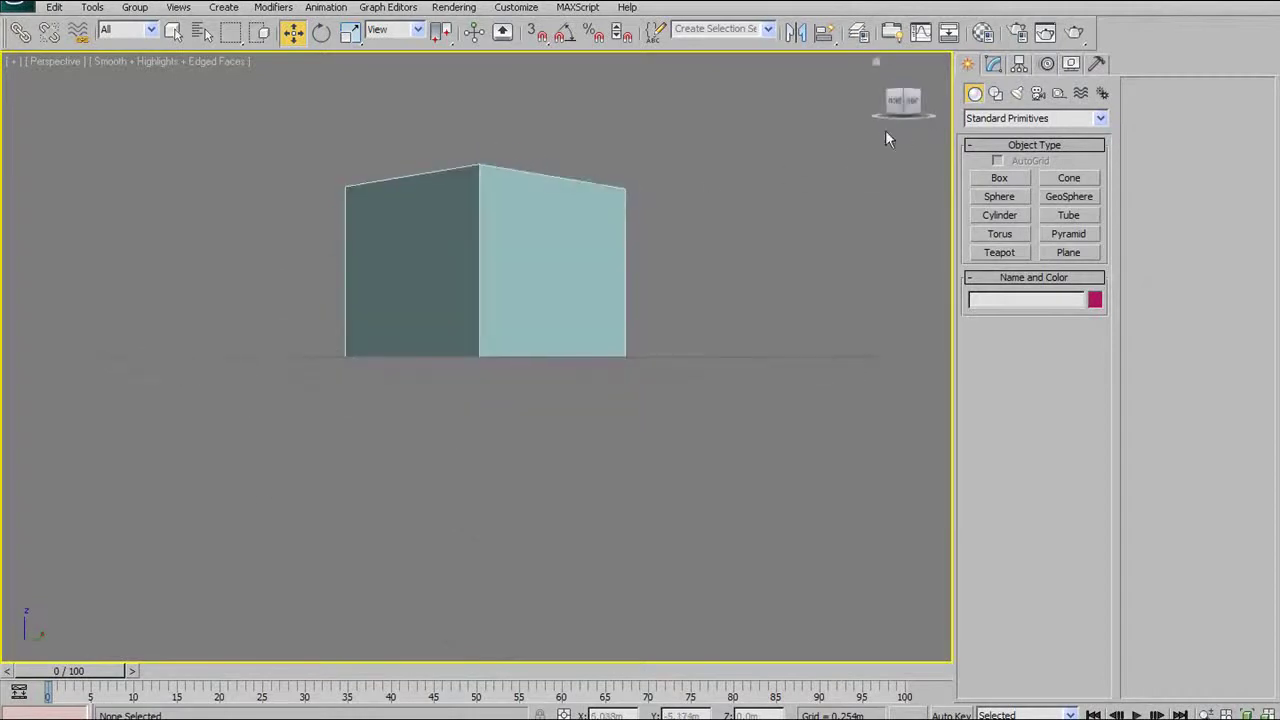
alt+middle_drag(670, 143, 757, 153)
Step: Click ViewCube faces for front, three-quarter and back views, then orbit around the box
click(898, 112)
click(924, 109)
click(905, 107)
click(925, 101)
click(893, 108)
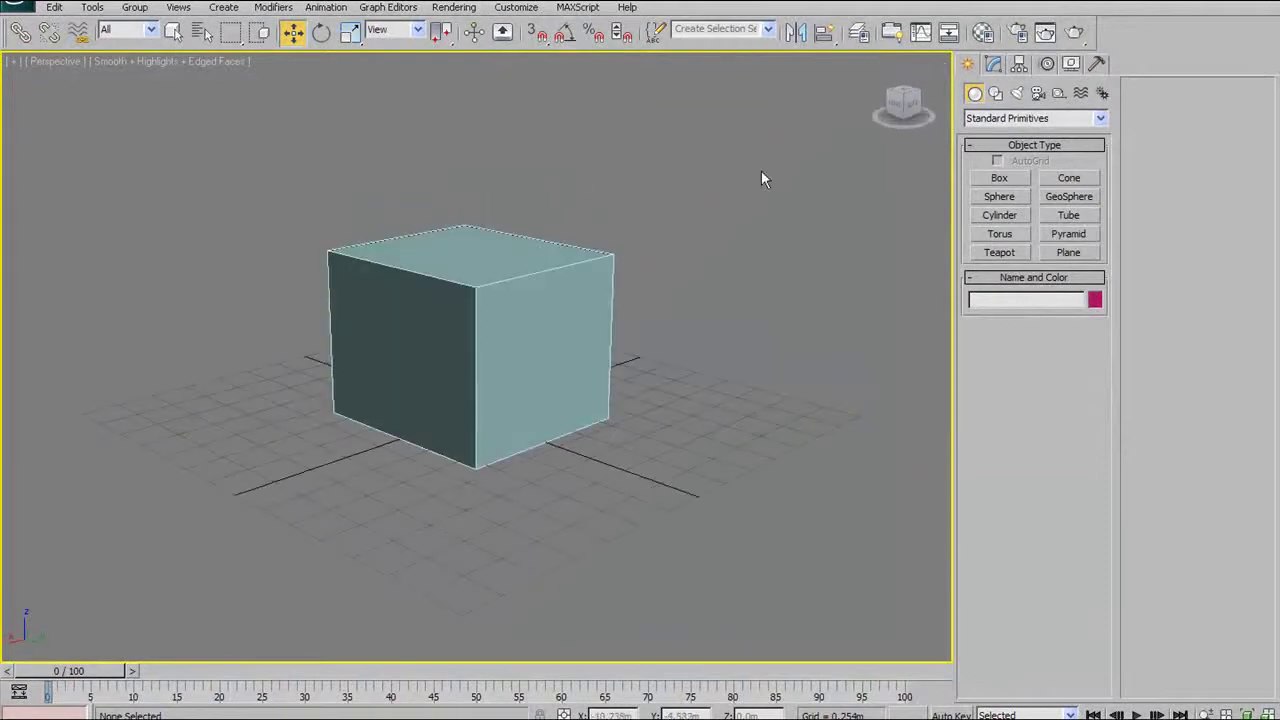
alt+middle_drag(797, 103, 503, 192)
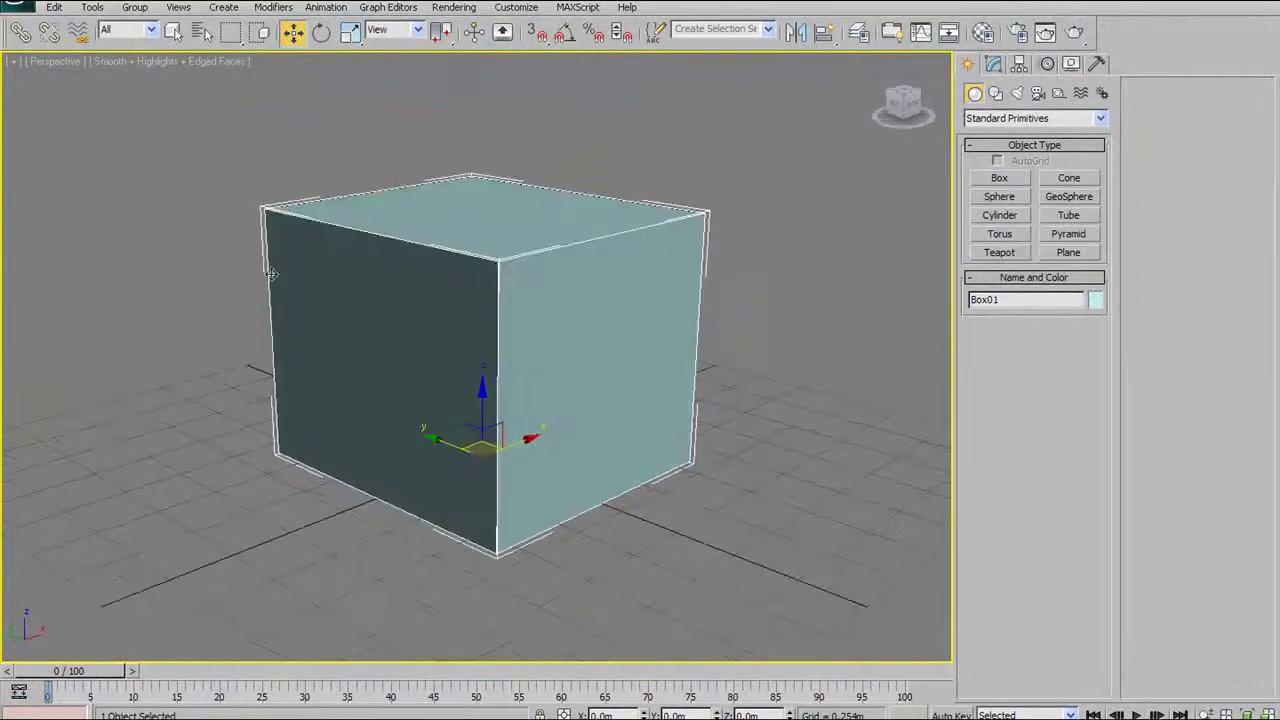
Step: Orbit the Perspective view around Box01, alternating low front-on and high top-down angles
alt+middle_drag(261, 234, 743, 278)
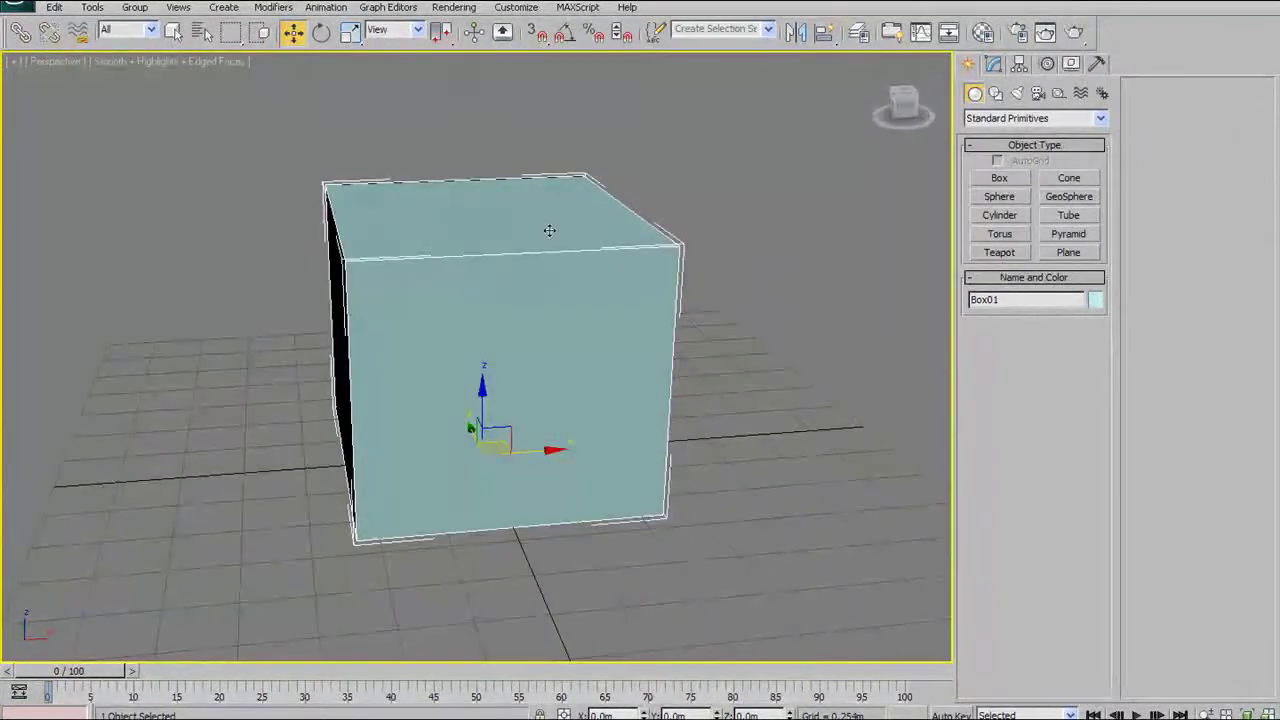
alt+middle_drag(441, 221, 316, 208)
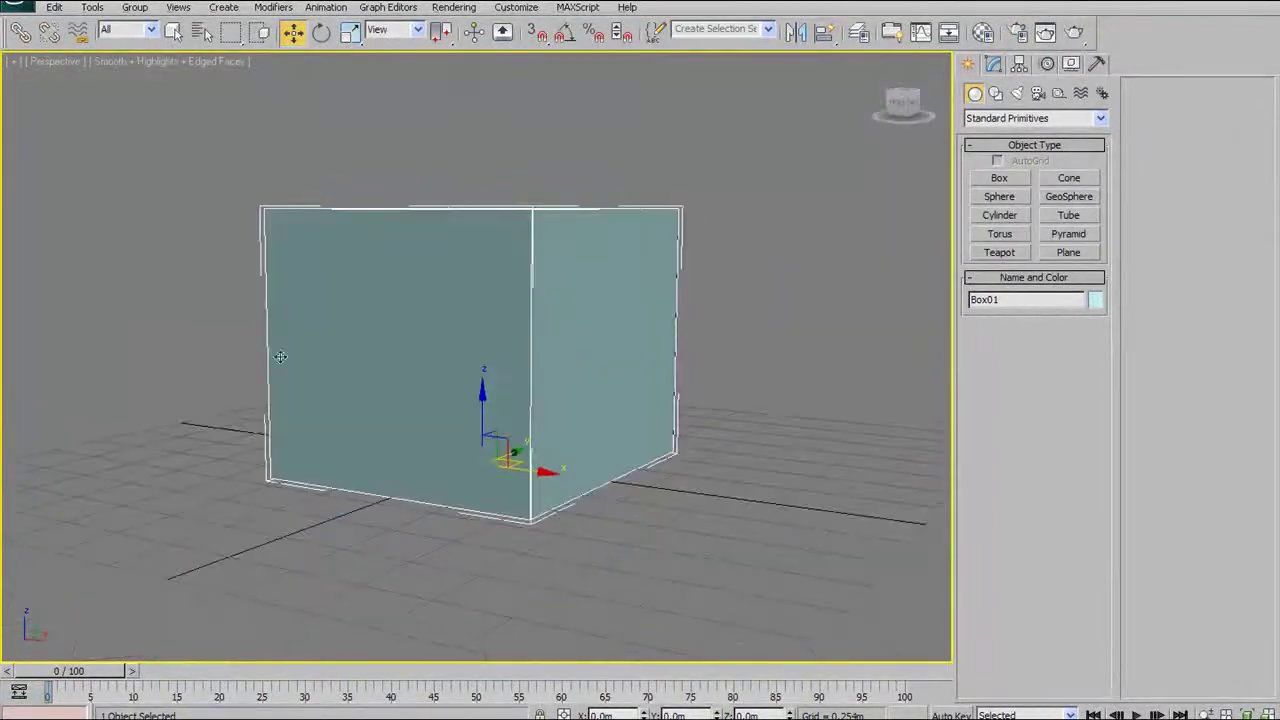
alt+middle_drag(324, 376, 333, 300)
alt+middle_drag(472, 133, 578, 304)
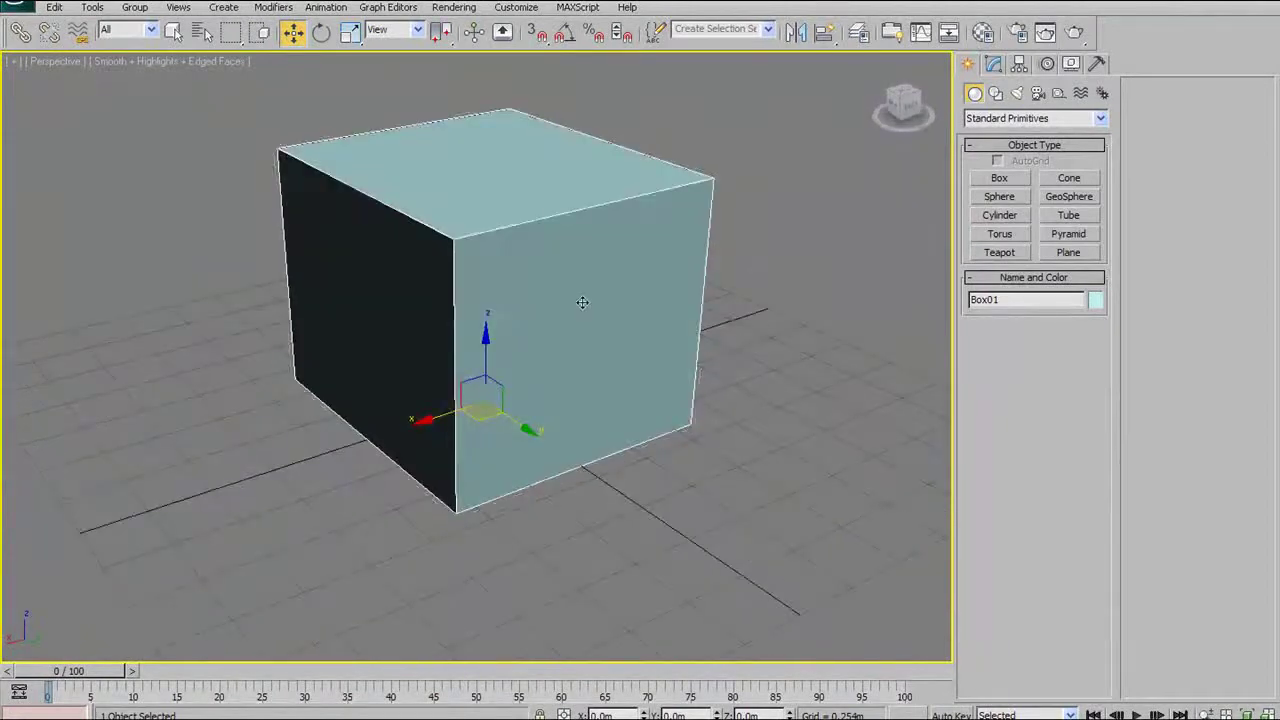
alt+middle_drag(580, 203, 420, 218)
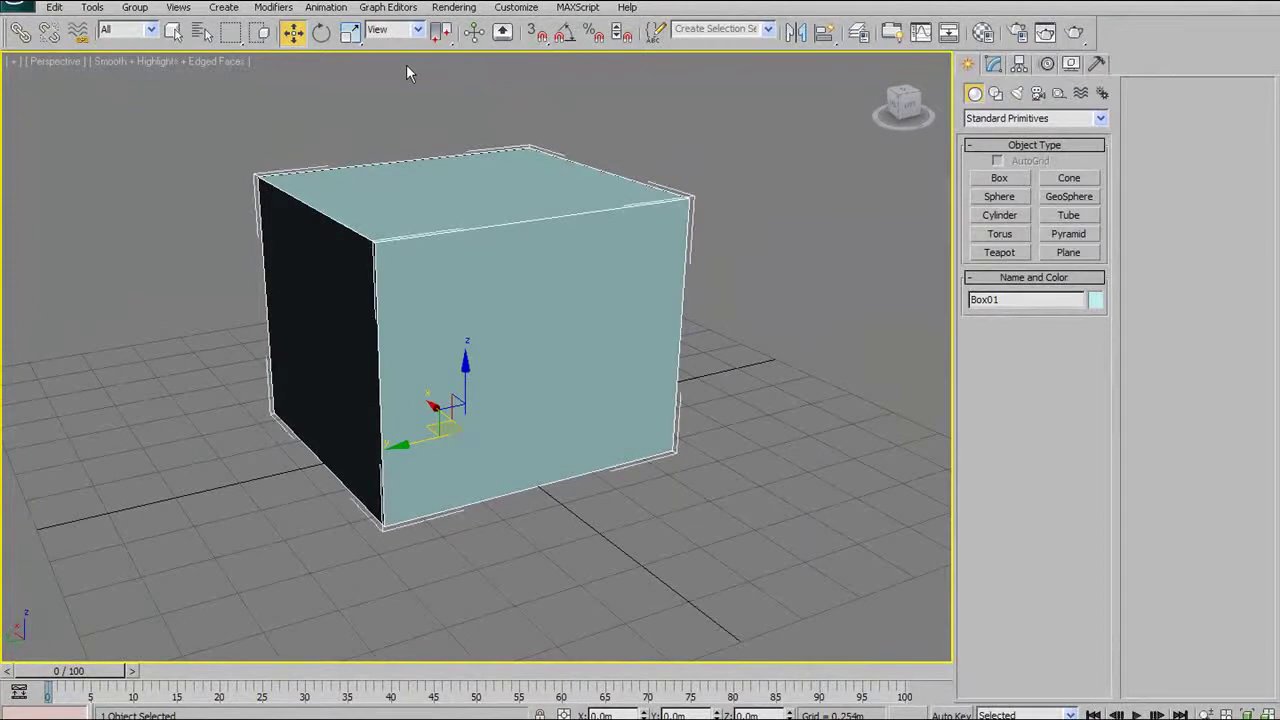
Step: Orbit to show the box's left face, then zoom out and back in on it
alt+middle_drag(466, 240, 540, 220)
scroll(455, 210, down, 3)
scroll(544, 209, up, 2)
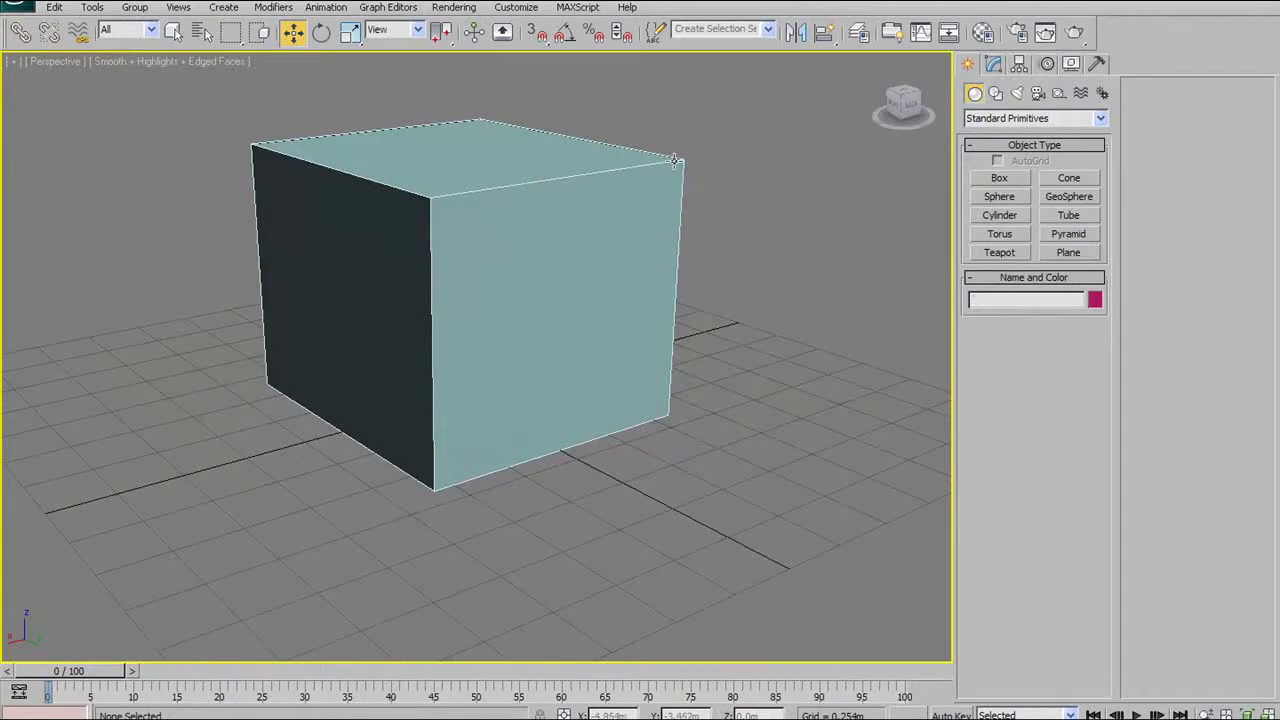
Step: Orbit around the box to compare its sides, ending on a higher front-left view
alt+middle_drag(425, 231, 626, 237)
alt+middle_drag(409, 240, 384, 217)
alt+middle_drag(498, 233, 333, 236)
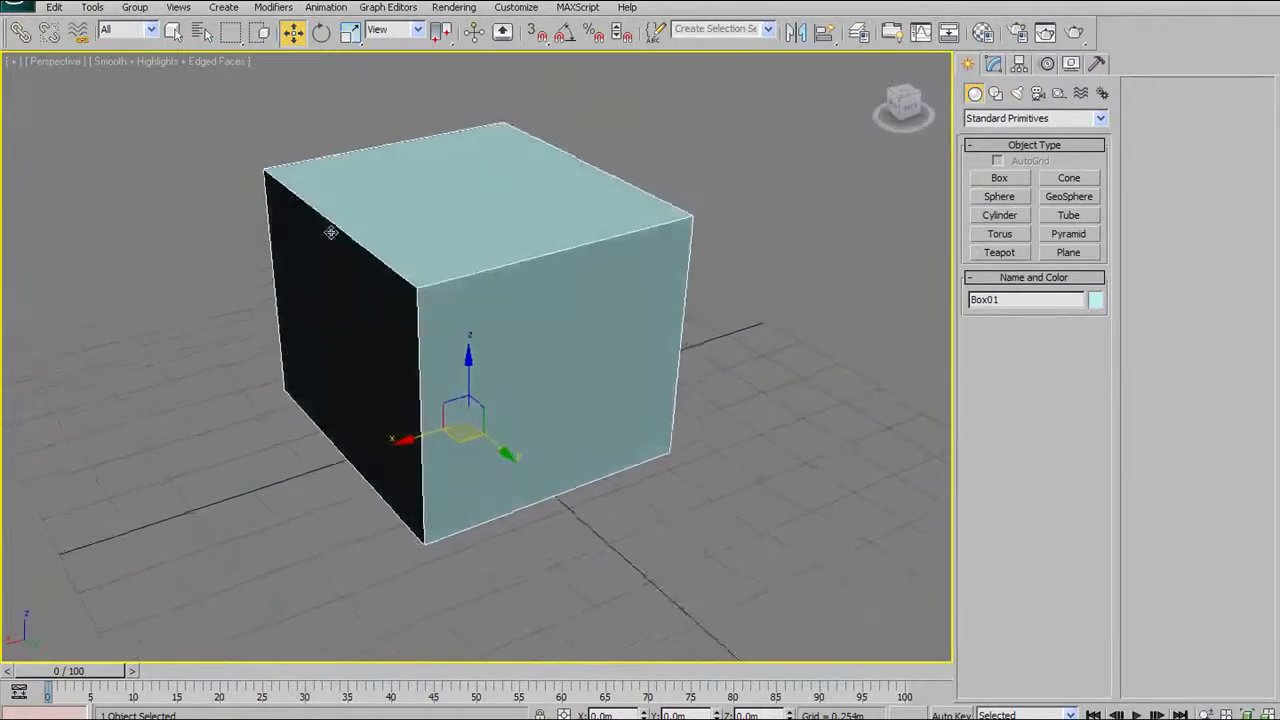
mouse_move(388, 204)
alt+middle_down()
mouse_move(369, 223)
mouse_move(550, 258)
mouse_move(369, 249)
mouse_move(423, 234)
mouse_move(425, 209)
mouse_move(405, 217)
mouse_move(456, 200)
mouse_move(437, 208)
mouse_move(457, 214)
mouse_move(434, 234)
mouse_move(613, 190)
mouse_move(537, 240)
mouse_move(491, 200)
mouse_move(482, 223)
mouse_move(371, 209)
mouse_move(597, 225)
mouse_move(600, 192)
mouse_move(423, 206)
mouse_move(423, 194)
mouse_move(517, 160)
alt+middle_up()
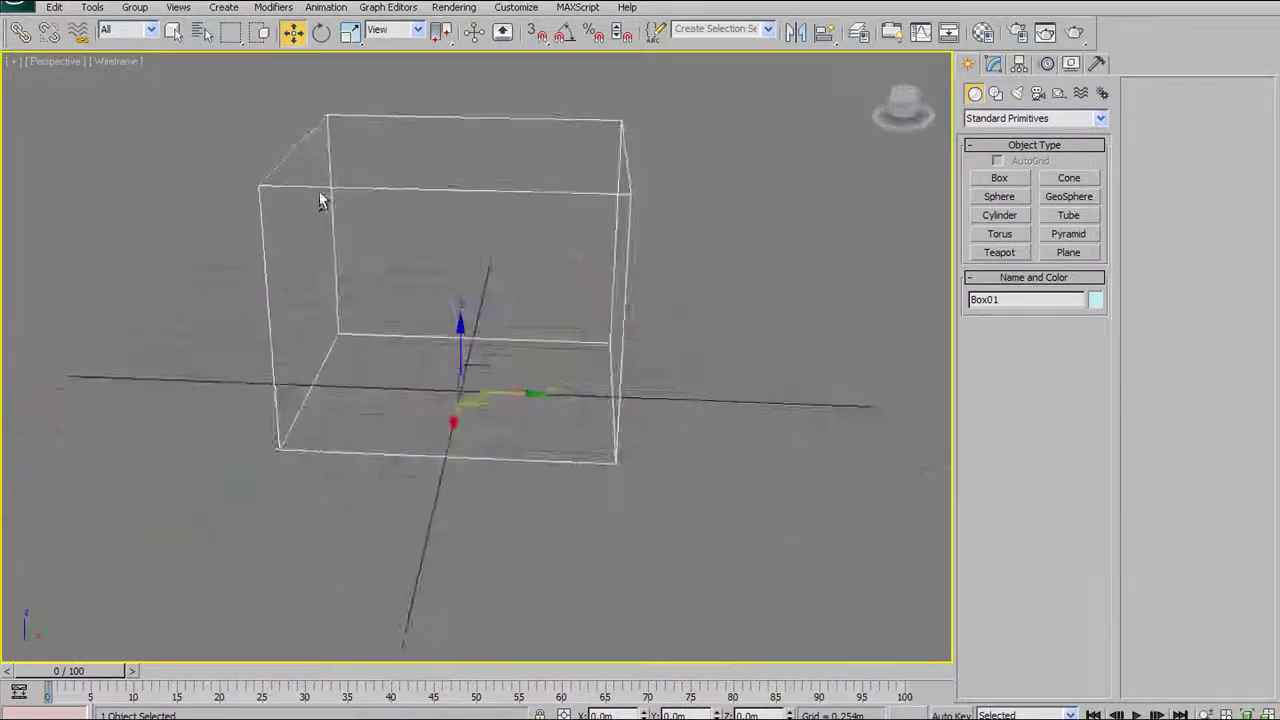
alt+middle_drag(331, 208, 465, 201)
mouse_move(375, 215)
alt+middle_down()
mouse_move(466, 200)
mouse_move(457, 194)
alt+middle_up()
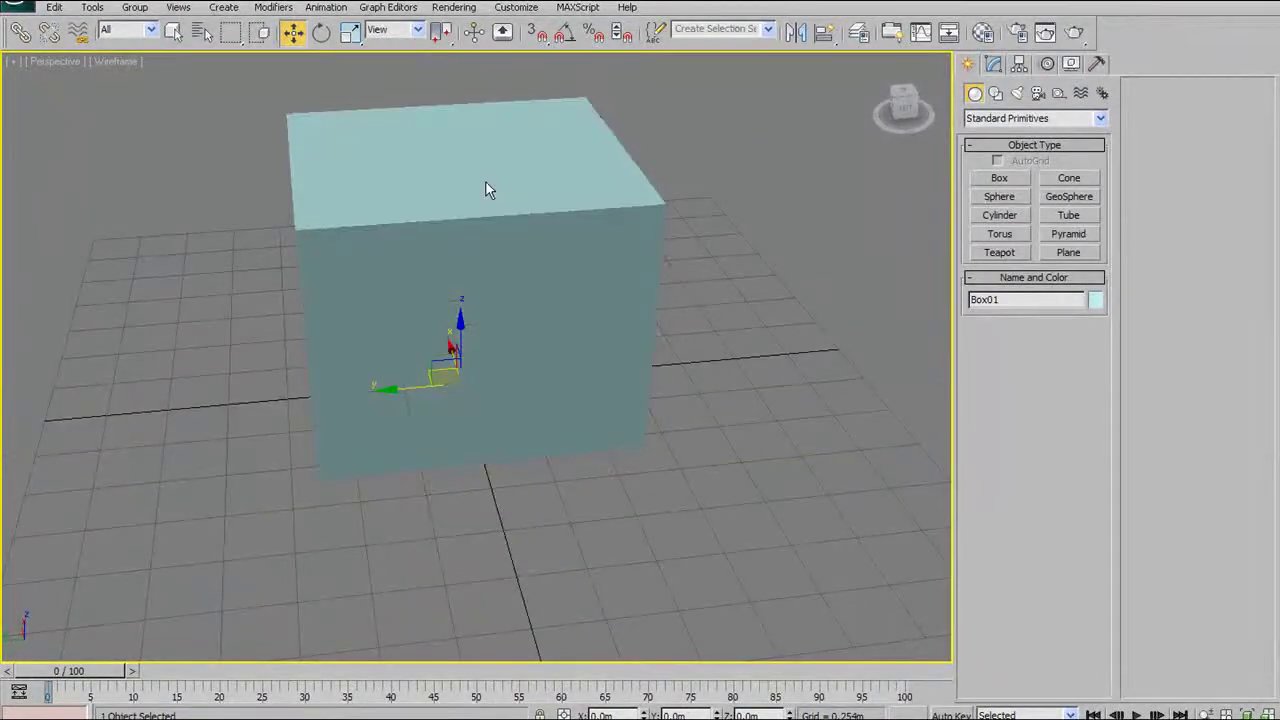